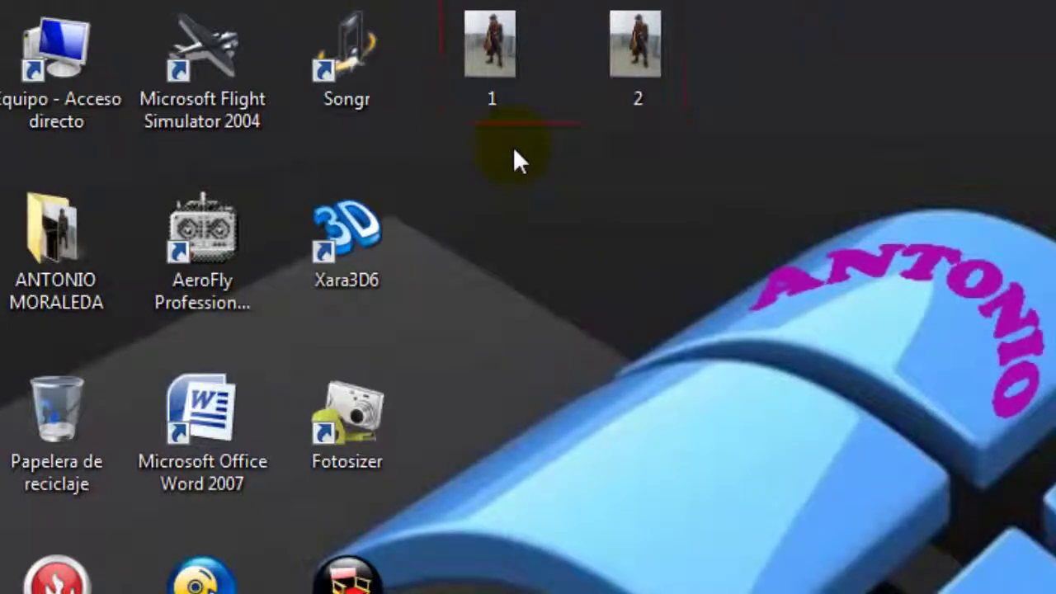
- Select the desktop photos 1 and 2, then clear the desktop icon selection
click(500, 85)
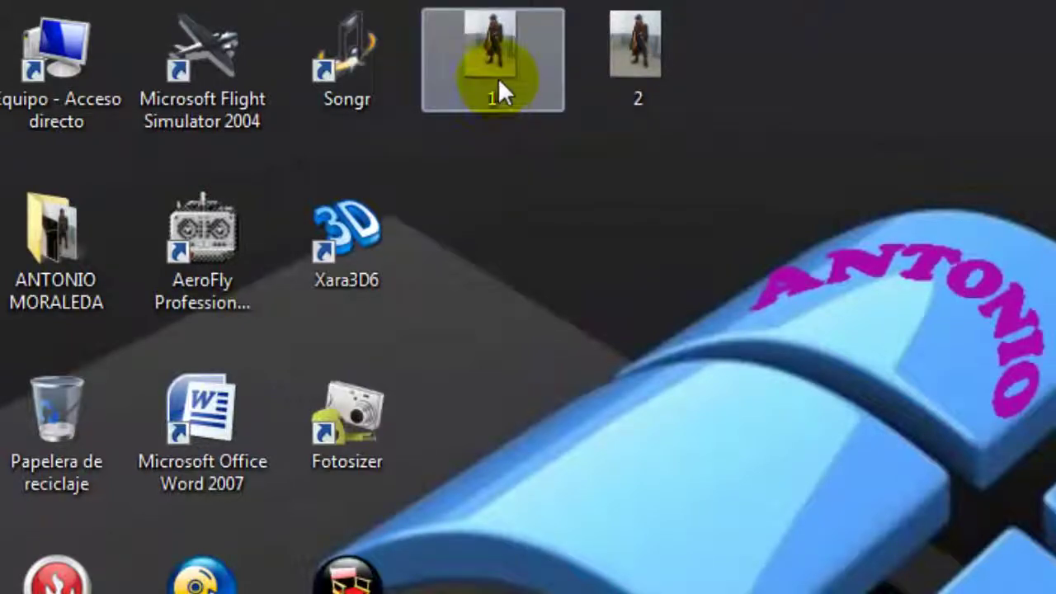
click(586, 99)
click(305, 97)
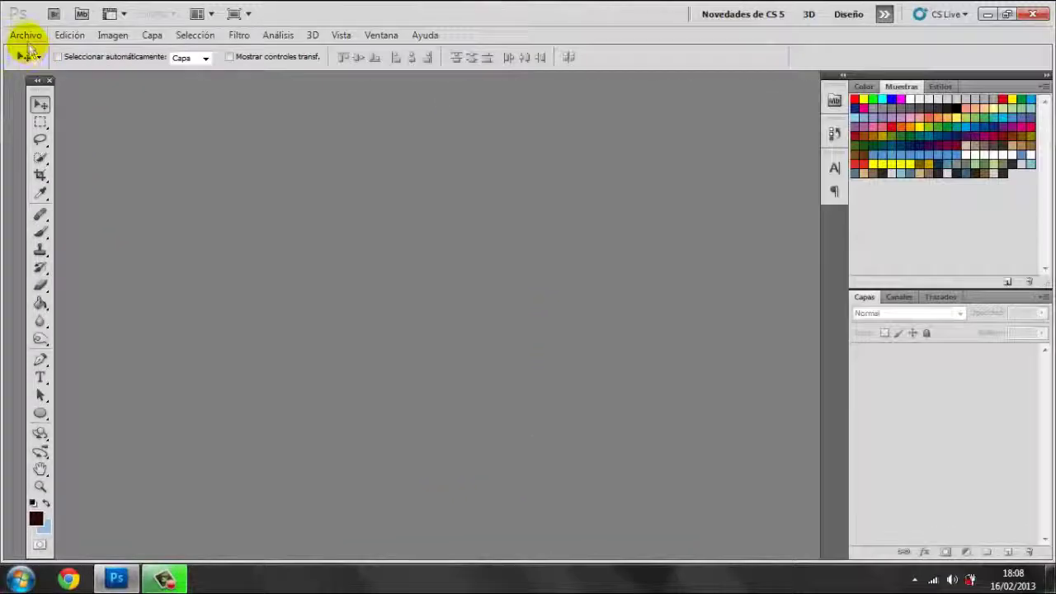
- Open photo 1 from the Escritorio folder via Archivo > Abrir
click(25, 36)
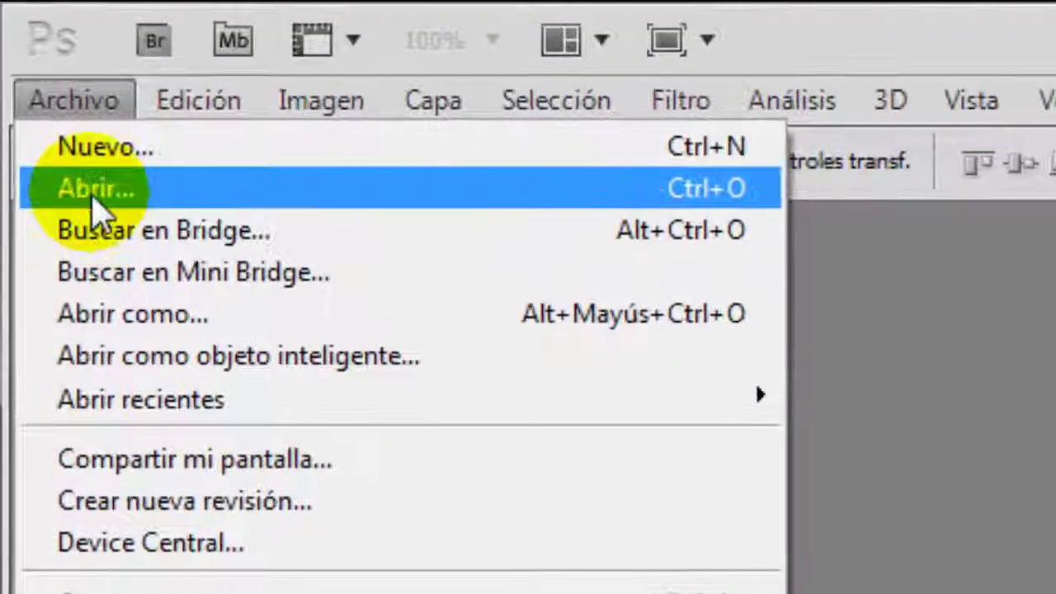
click(90, 194)
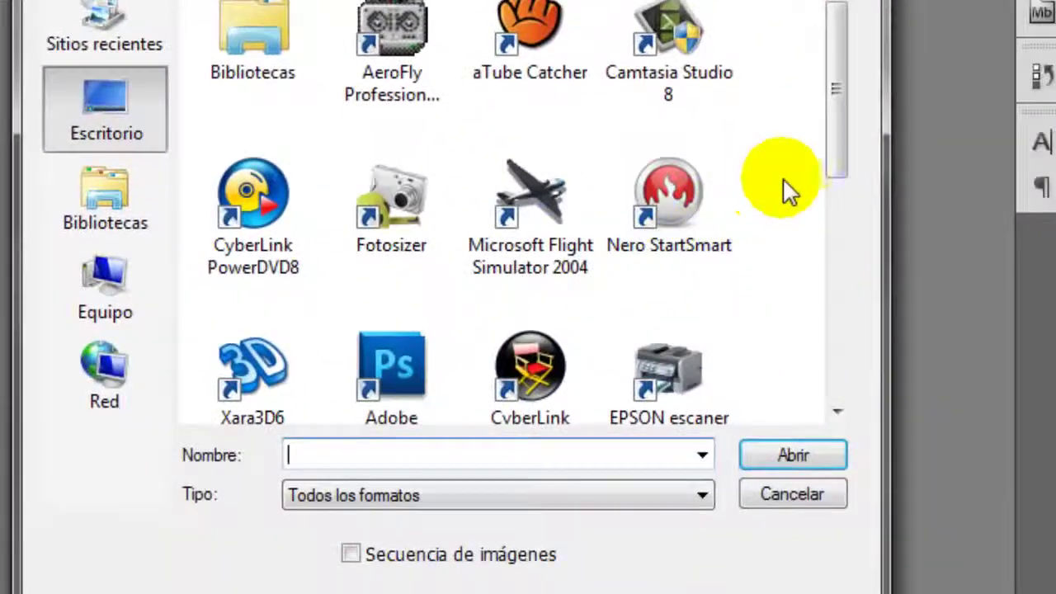
drag(833, 144, 817, 323)
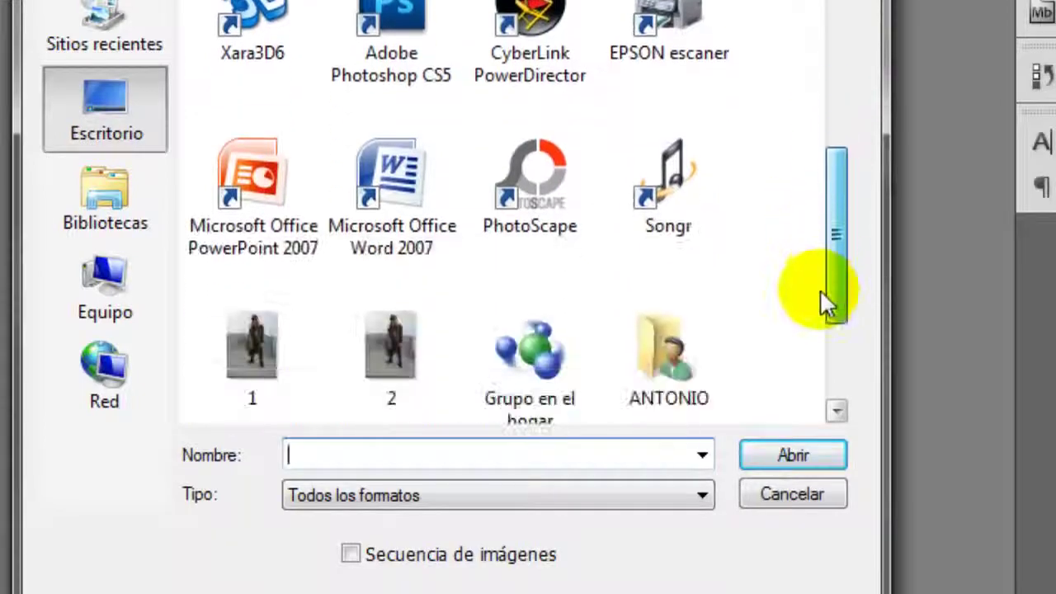
click(240, 281)
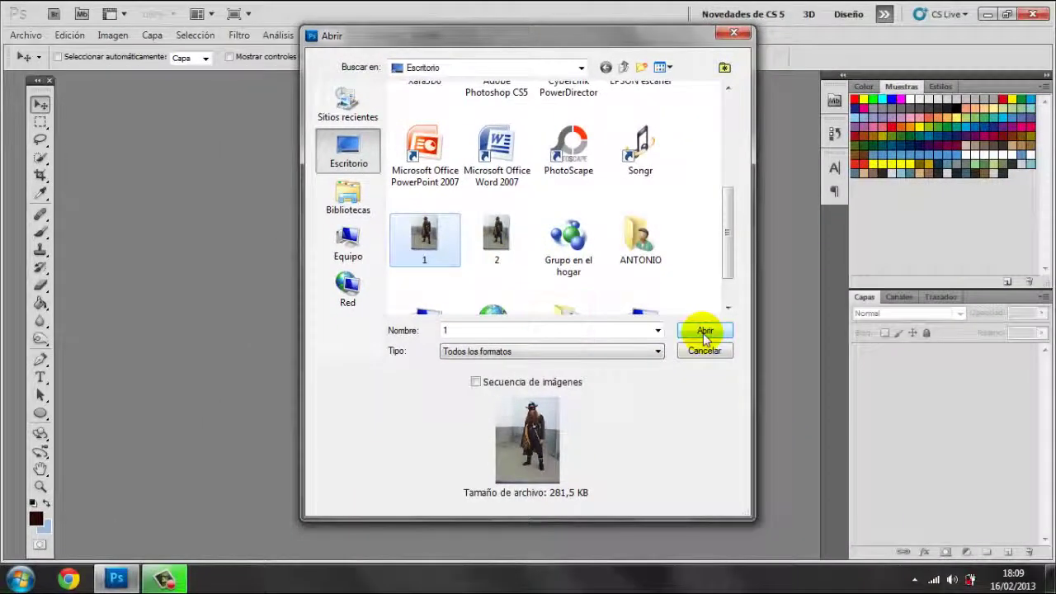
click(702, 332)
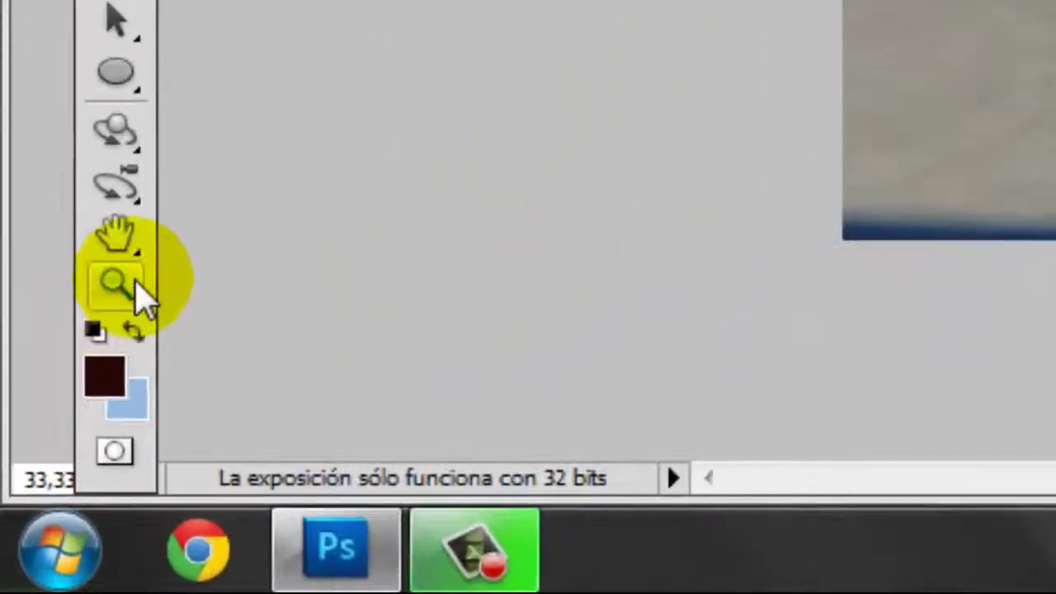
- Fit the whole image to the window with the Zoom tool's Encajar en pantalla
click(70, 413)
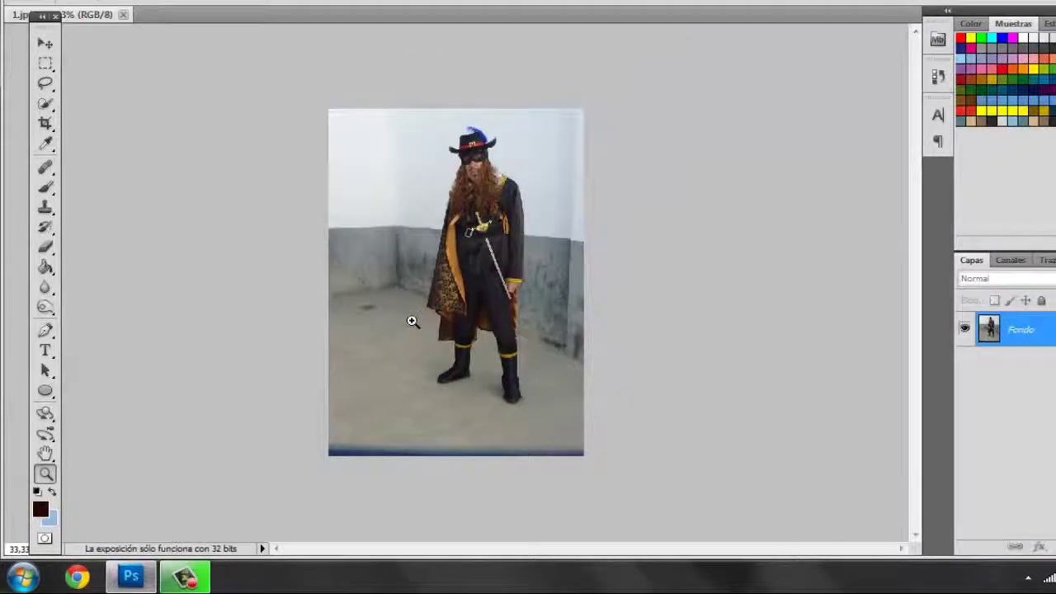
right_click(413, 322)
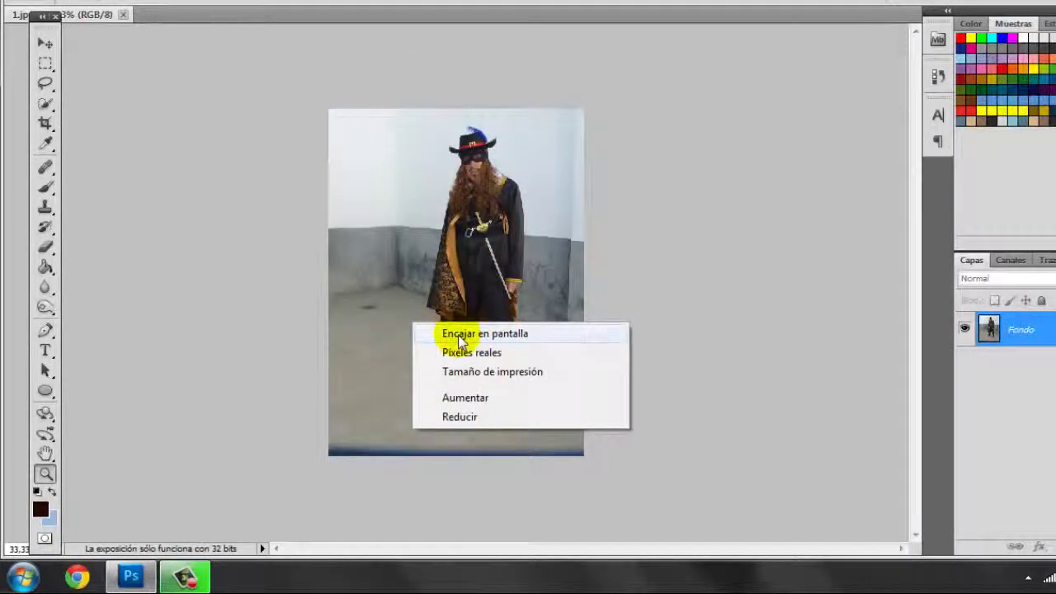
click(452, 333)
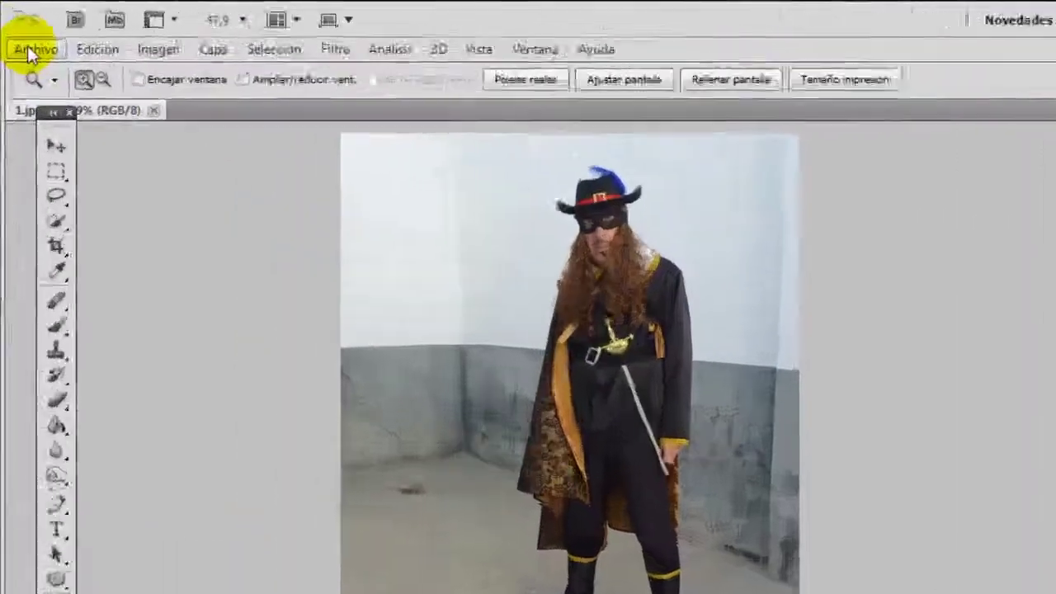
- Open photo 2 from Escritorio and fit it to the window with Encajar en pantalla
click(29, 52)
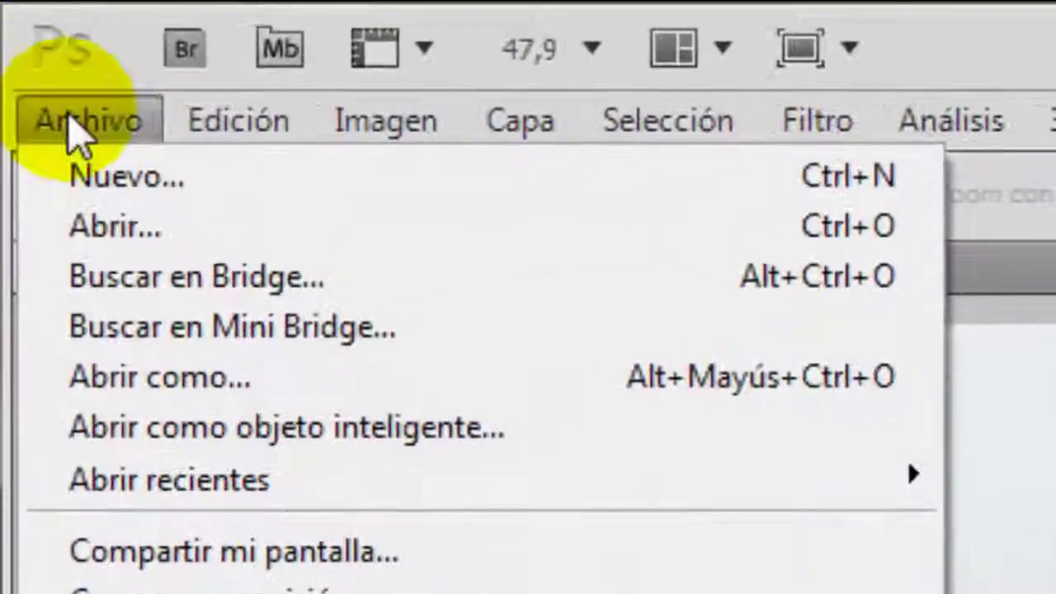
click(84, 231)
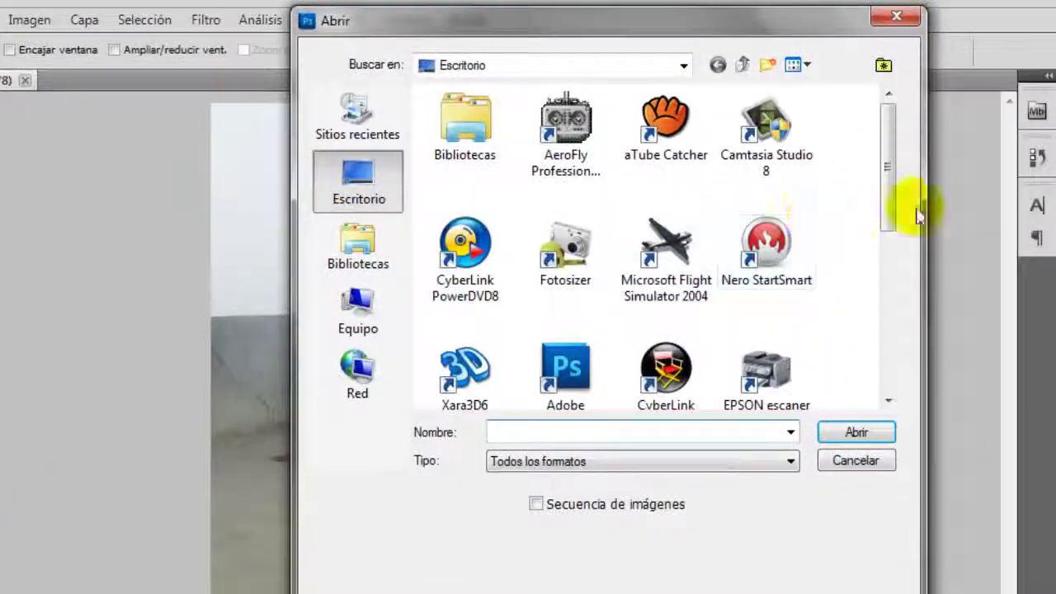
drag(886, 210, 886, 331)
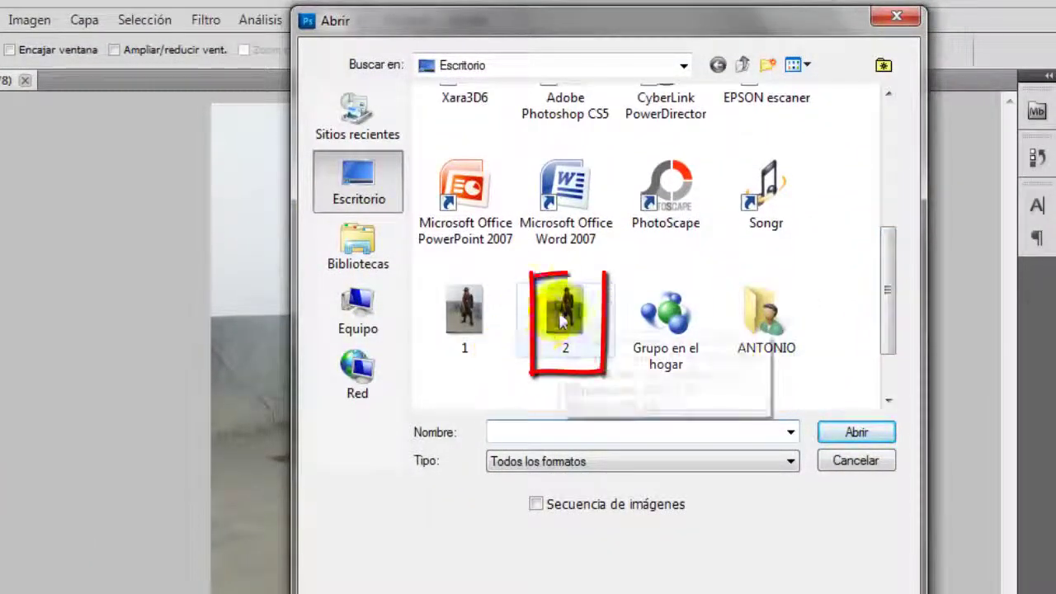
click(566, 310)
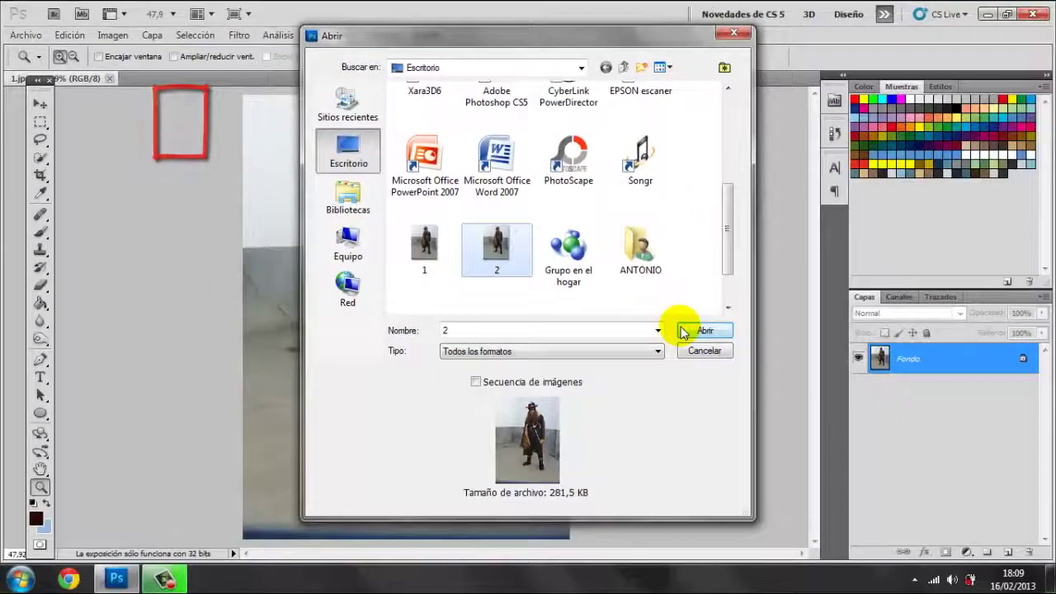
click(826, 411)
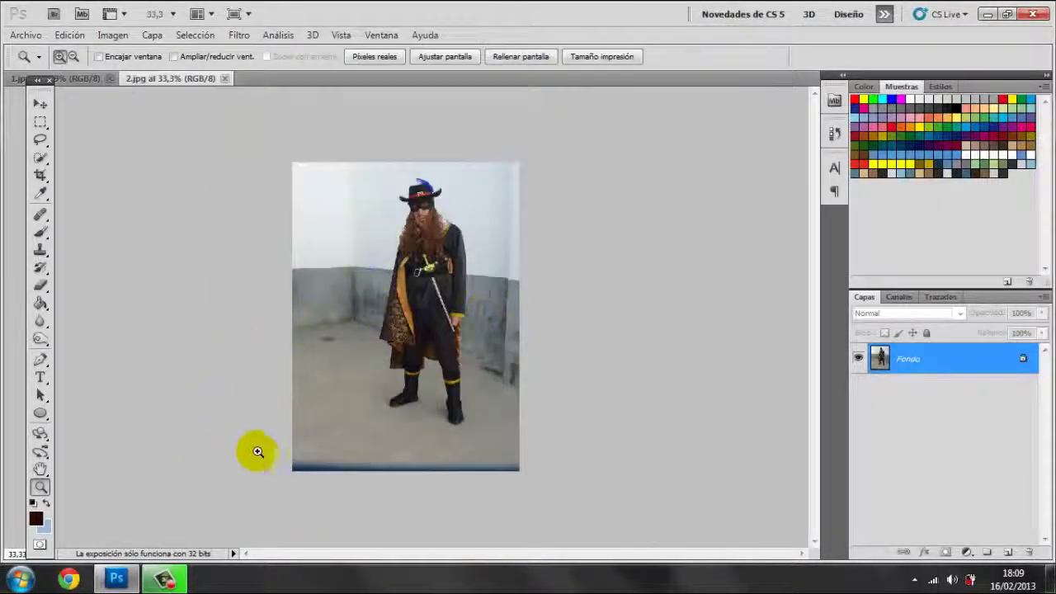
right_click(358, 332)
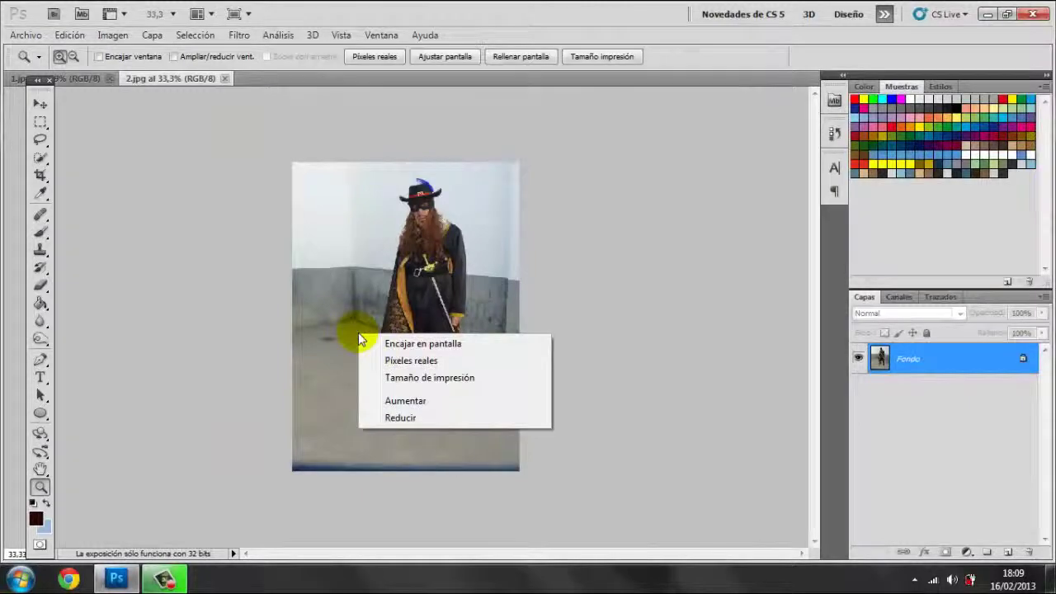
click(423, 343)
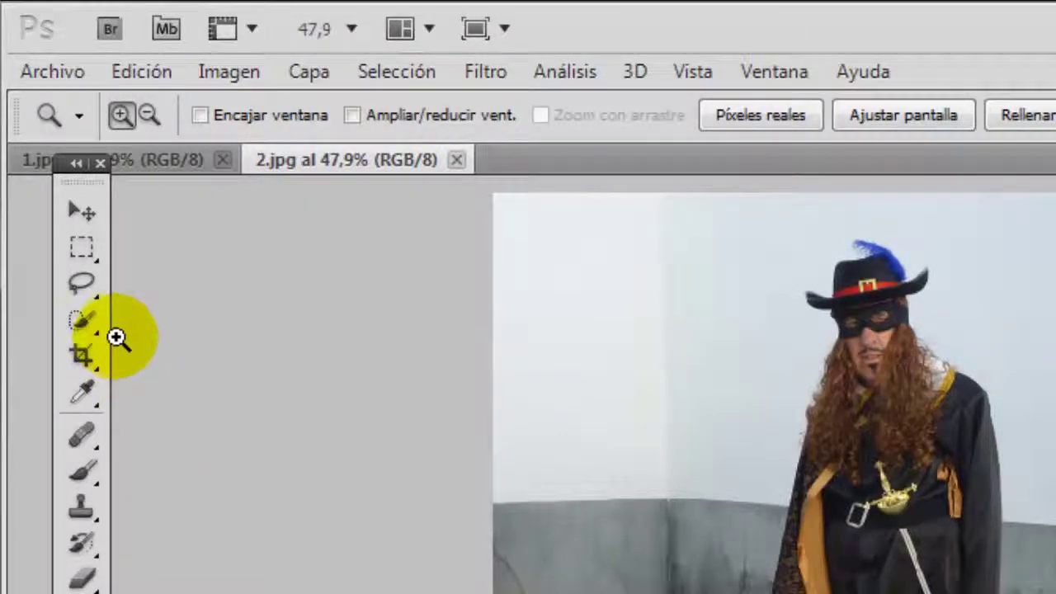
- Quick-select the man's hat, face, coat and both boots, then add the hat top
click(87, 329)
click(86, 330)
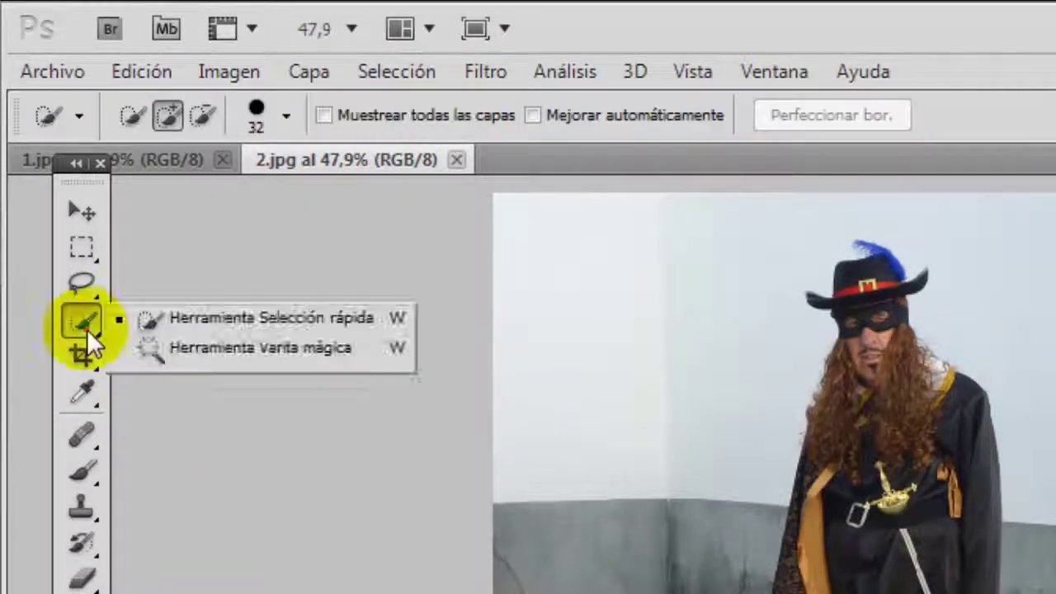
click(198, 319)
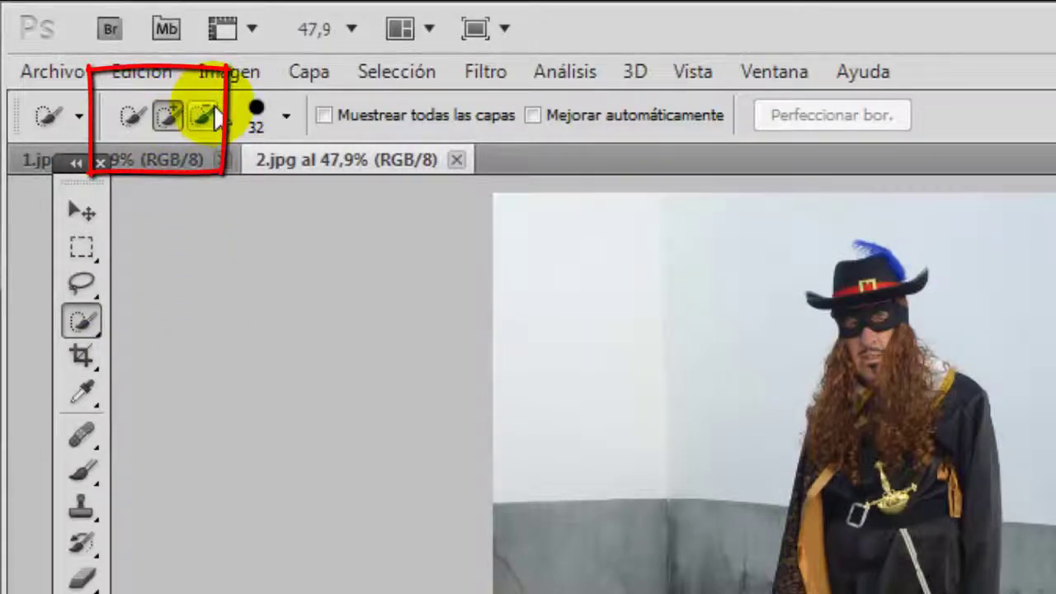
click(858, 272)
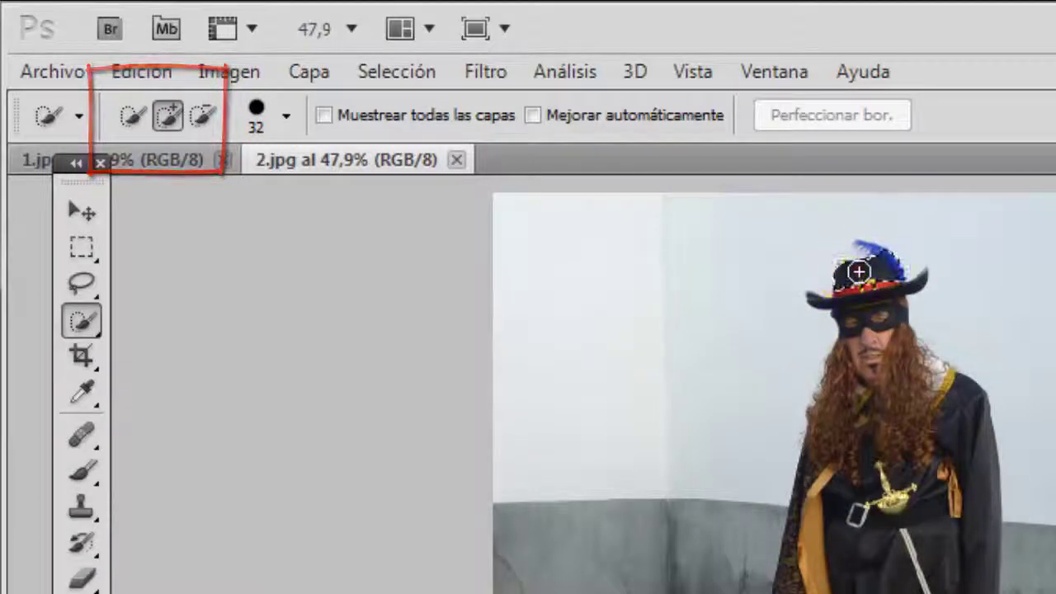
mouse_move(866, 284)
mouse_down()
mouse_move(865, 342)
mouse_move(811, 525)
mouse_up()
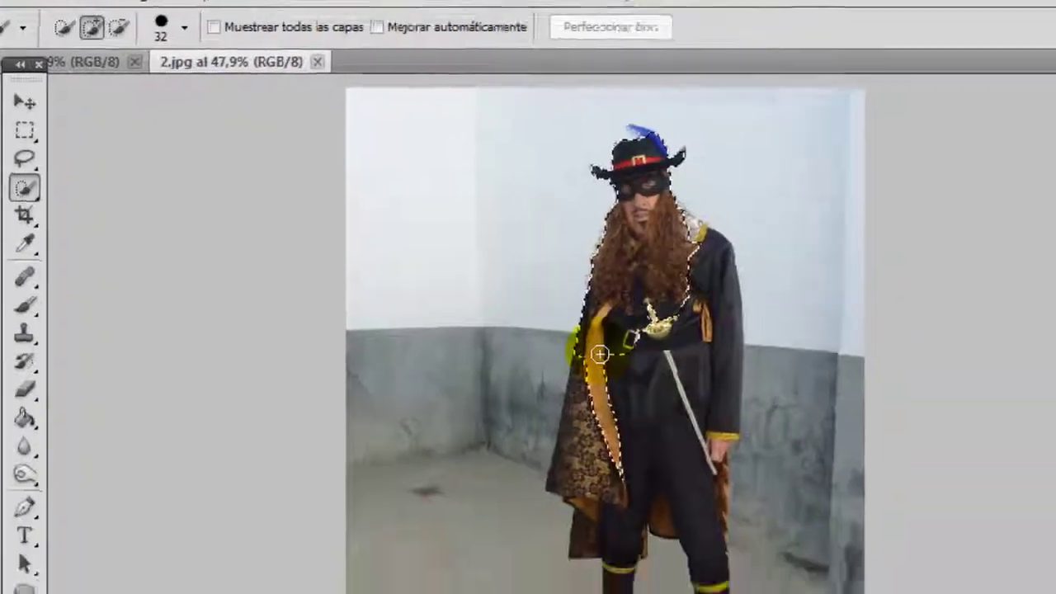
drag(600, 354, 448, 278)
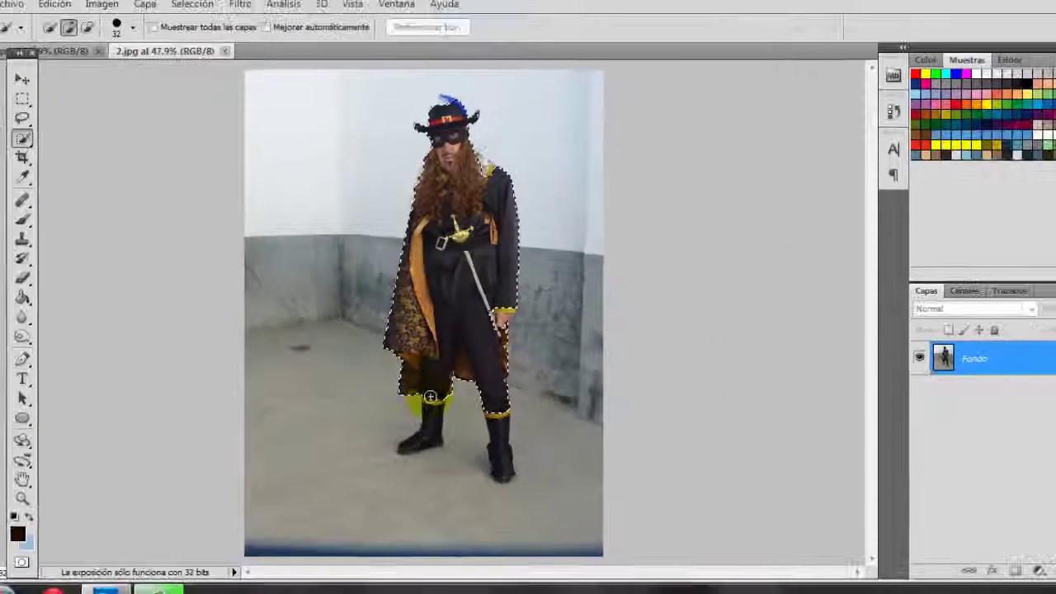
drag(446, 322, 414, 419)
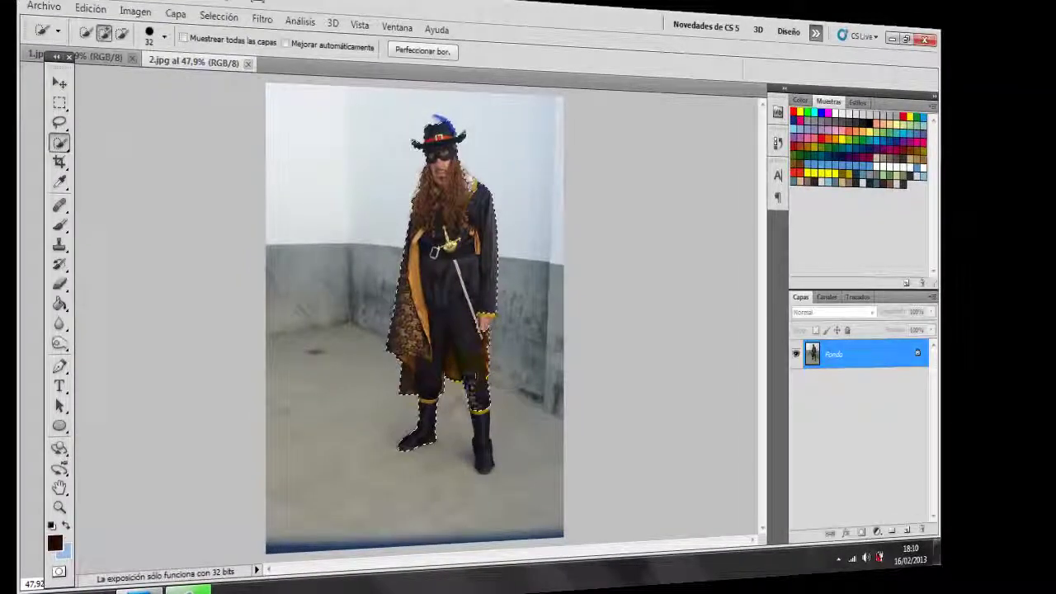
drag(477, 388, 482, 446)
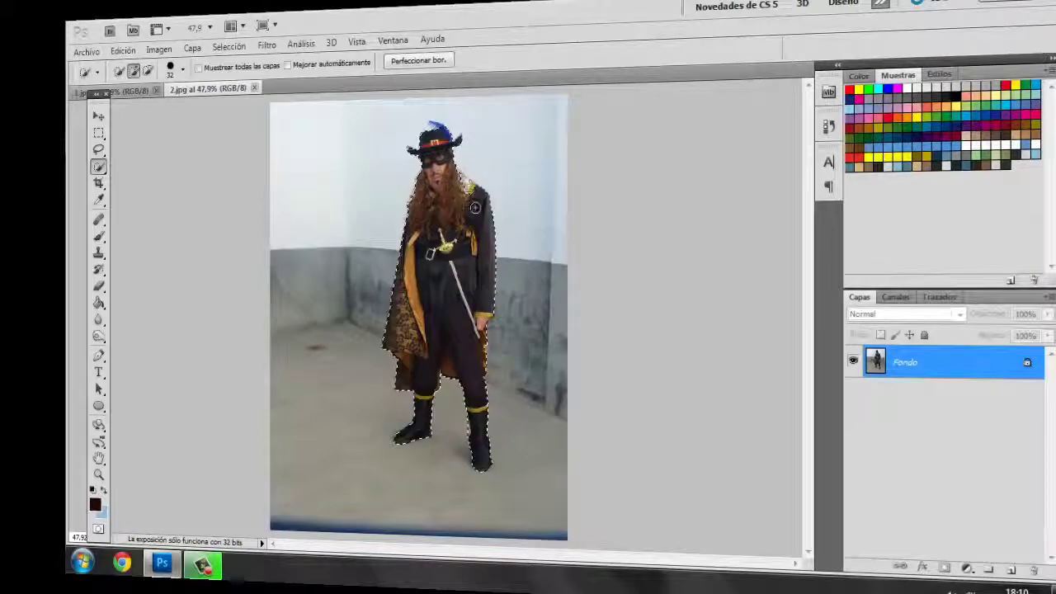
click(429, 120)
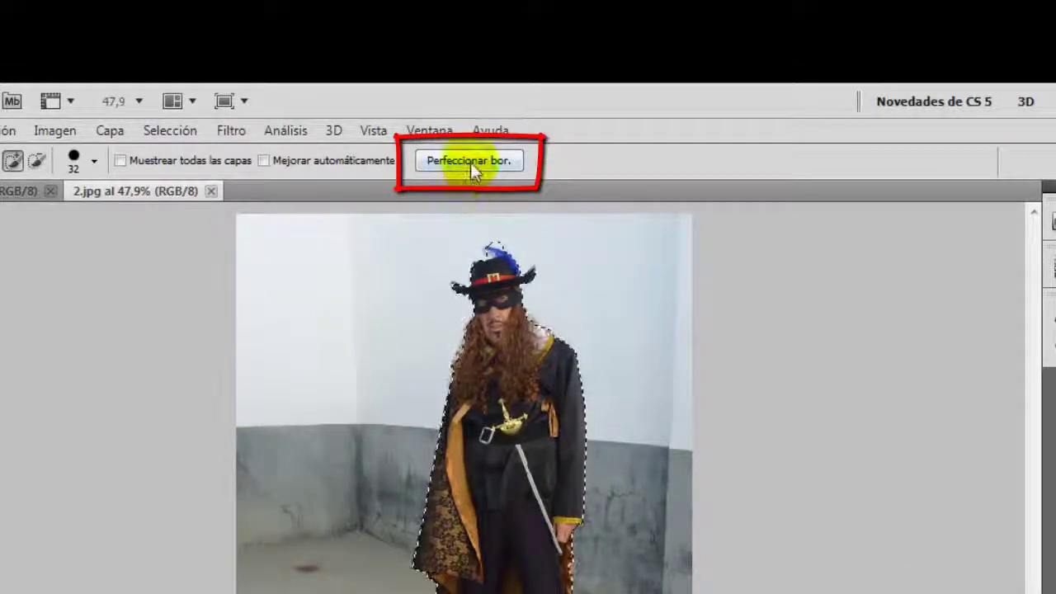
- In Perfeccionar borde, refine the edge around the hat's feather and crown with the Refine Radius brush
click(470, 161)
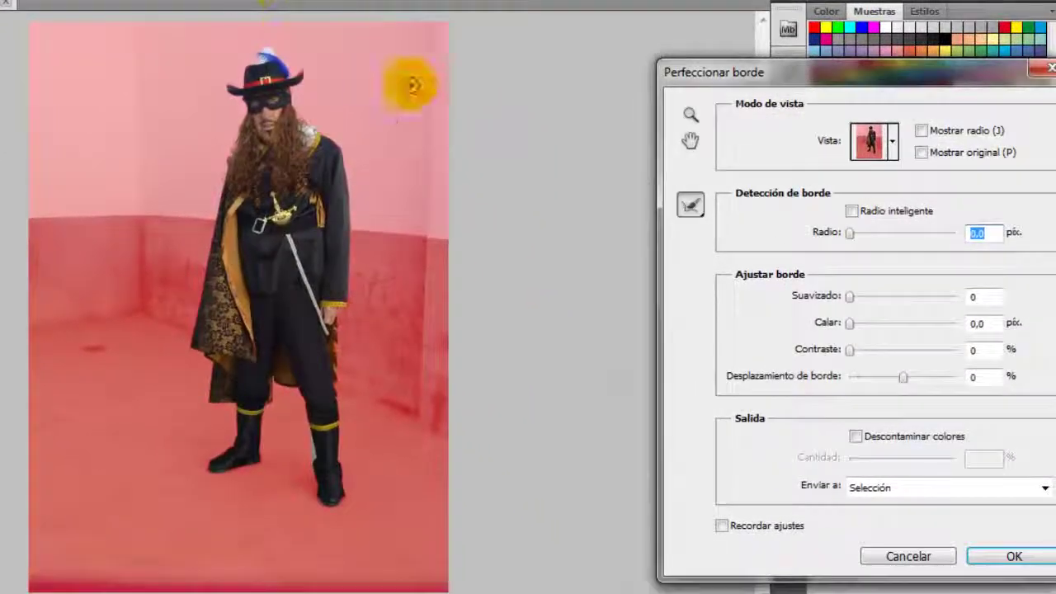
click(691, 208)
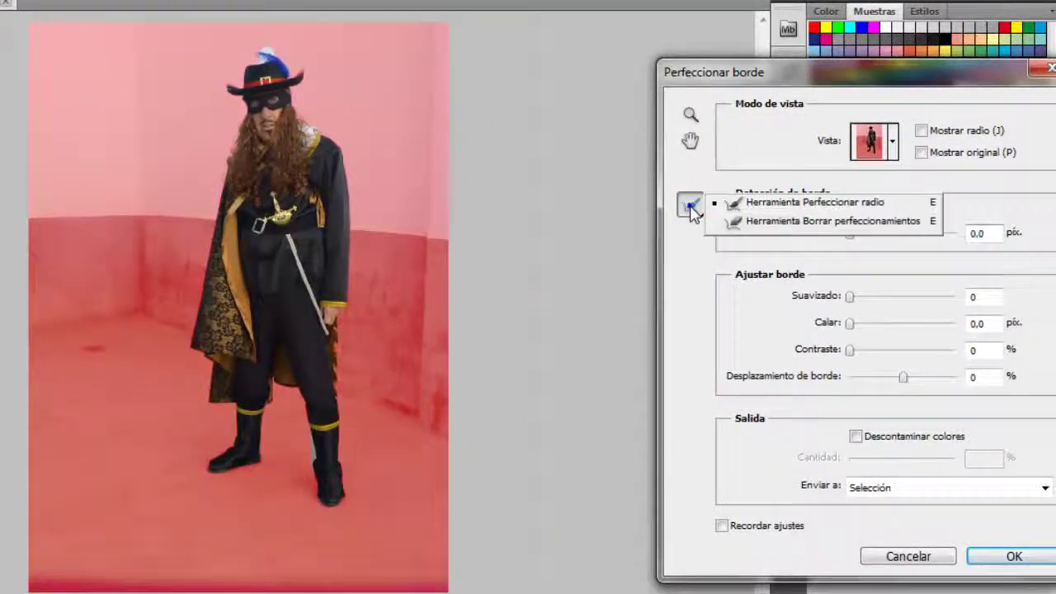
click(792, 204)
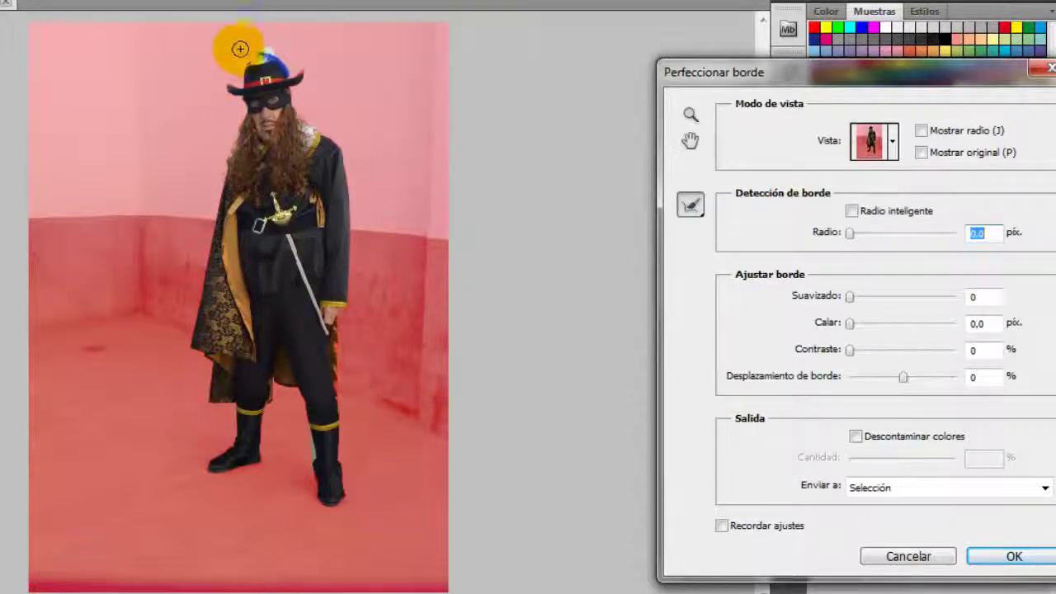
drag(240, 48, 263, 57)
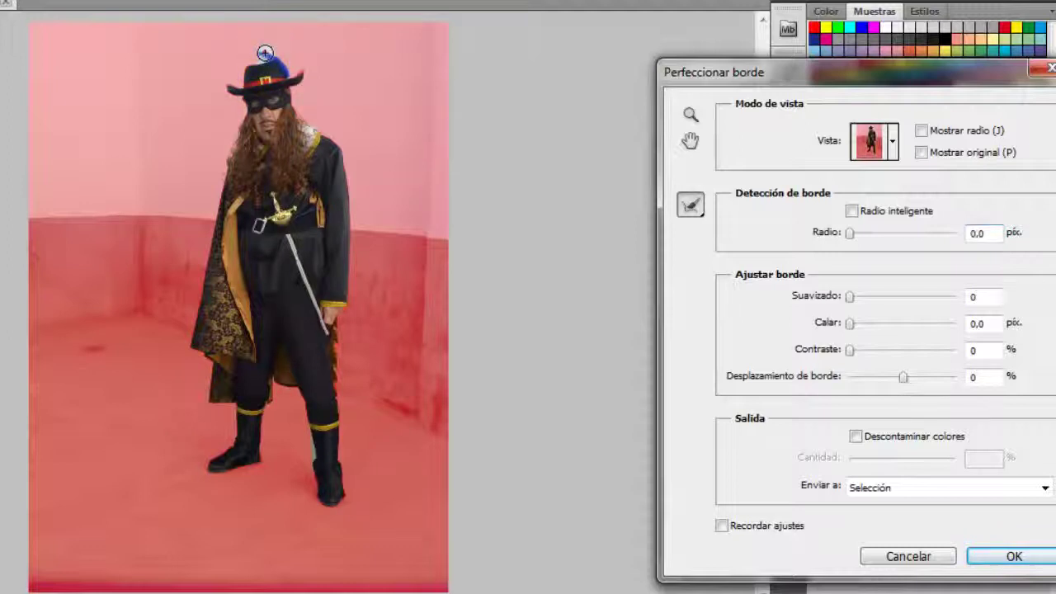
click(262, 59)
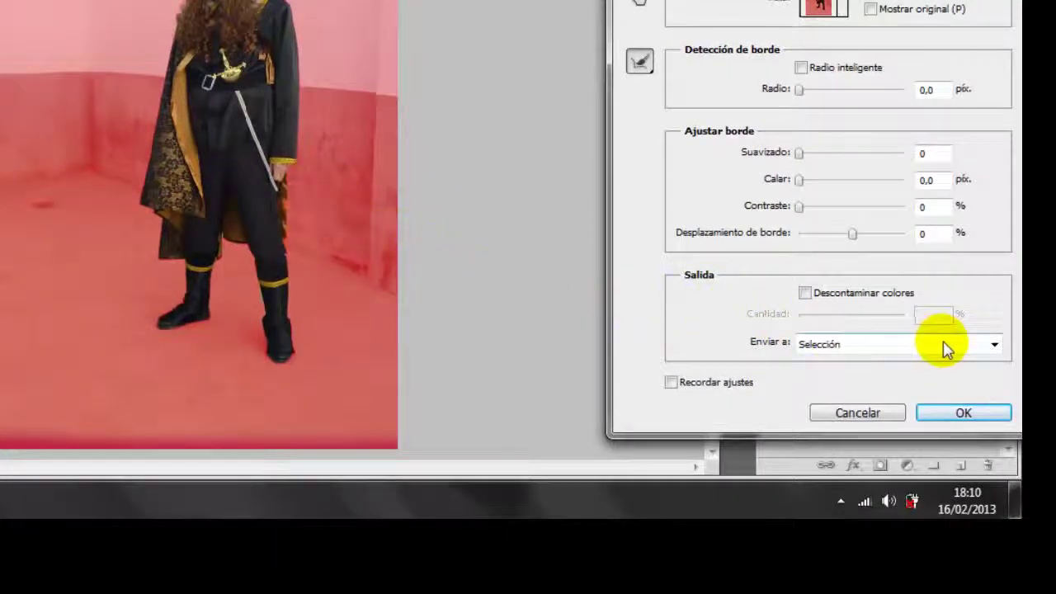
- Output the refined selection to Nueva capa con máscara de capa
click(995, 347)
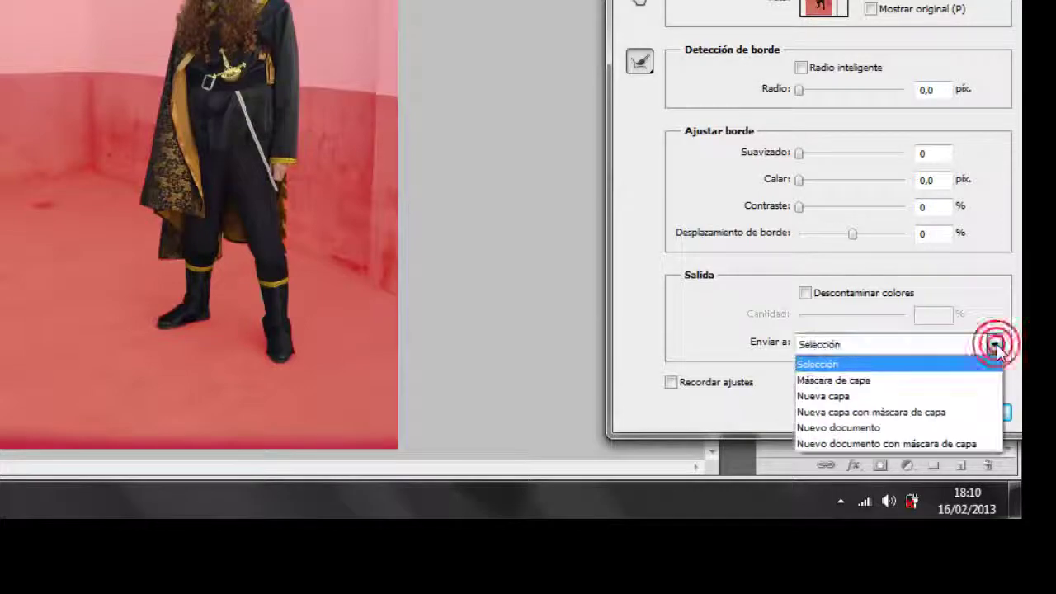
click(930, 413)
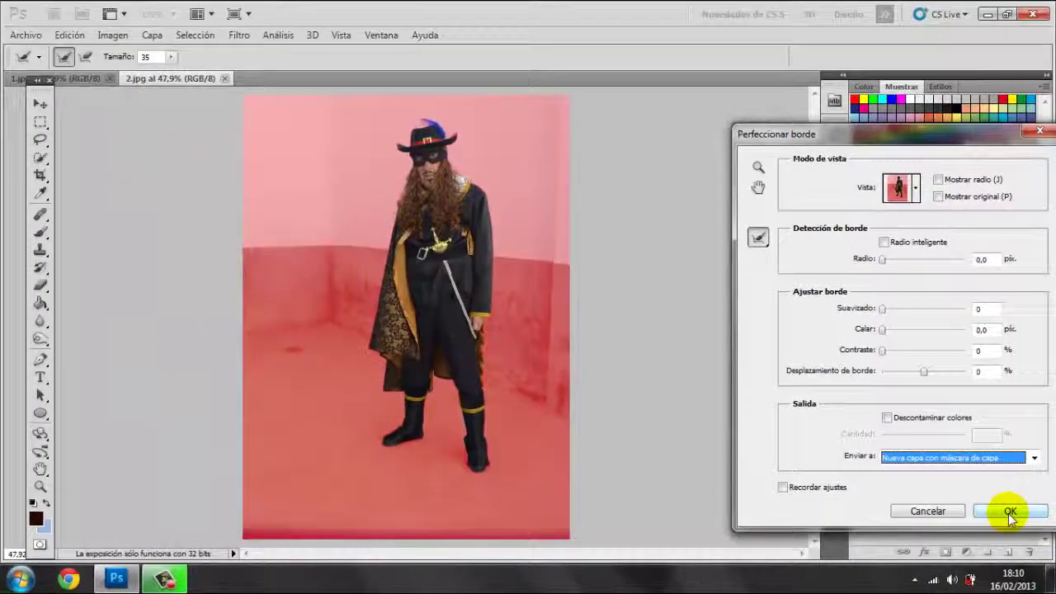
click(1009, 513)
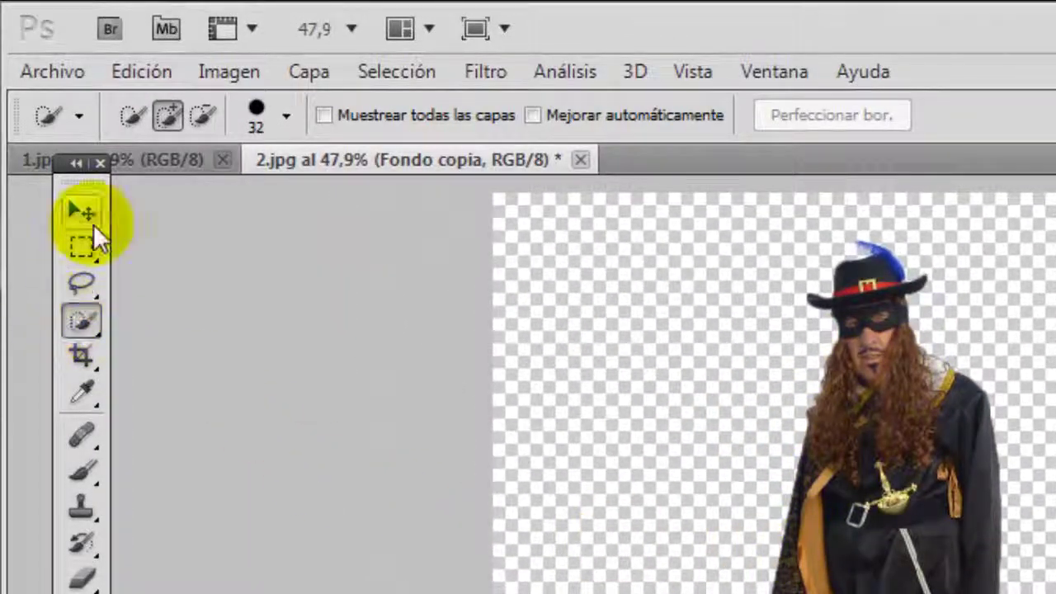
- Drag the cut-out man into 1.jpg with the Move tool and nudge him slightly up
click(94, 211)
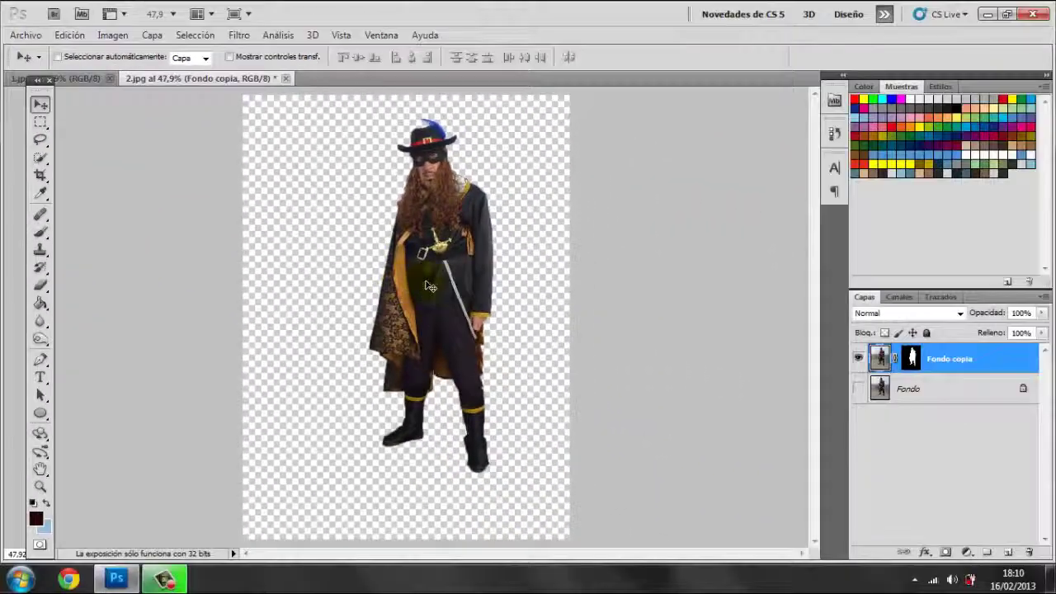
drag(430, 286, 85, 80)
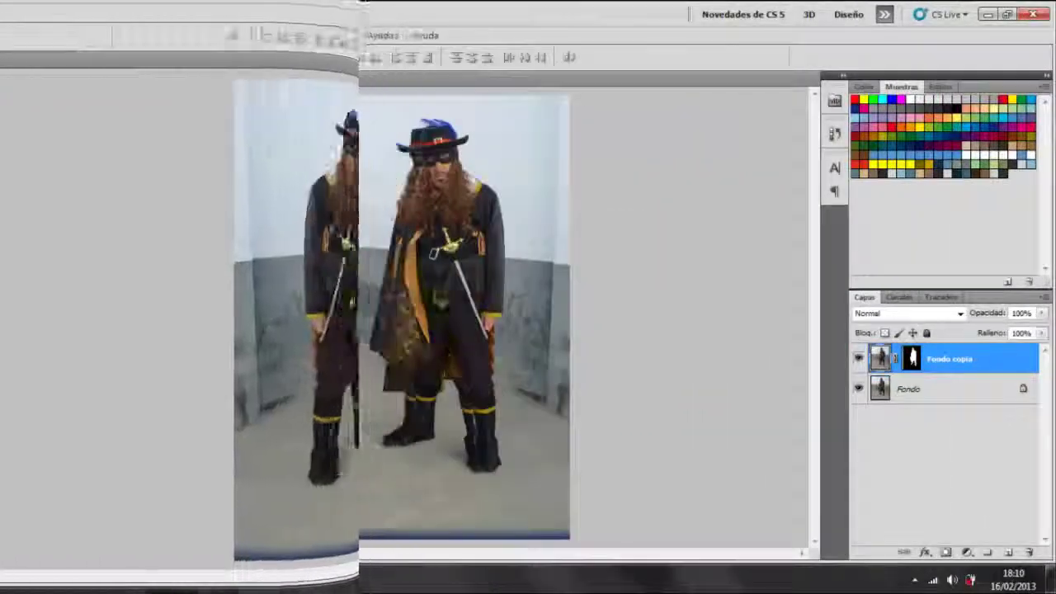
drag(429, 279, 428, 271)
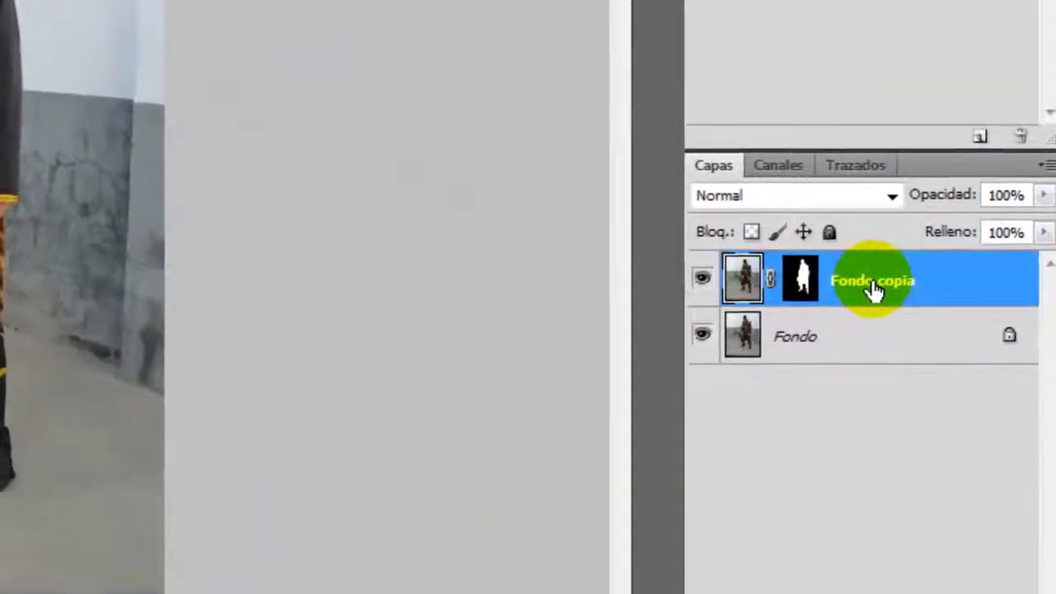
- Duplicate the Fondo copia layer with Duplicar capa, creating Fondo copia 2
double_click(887, 411)
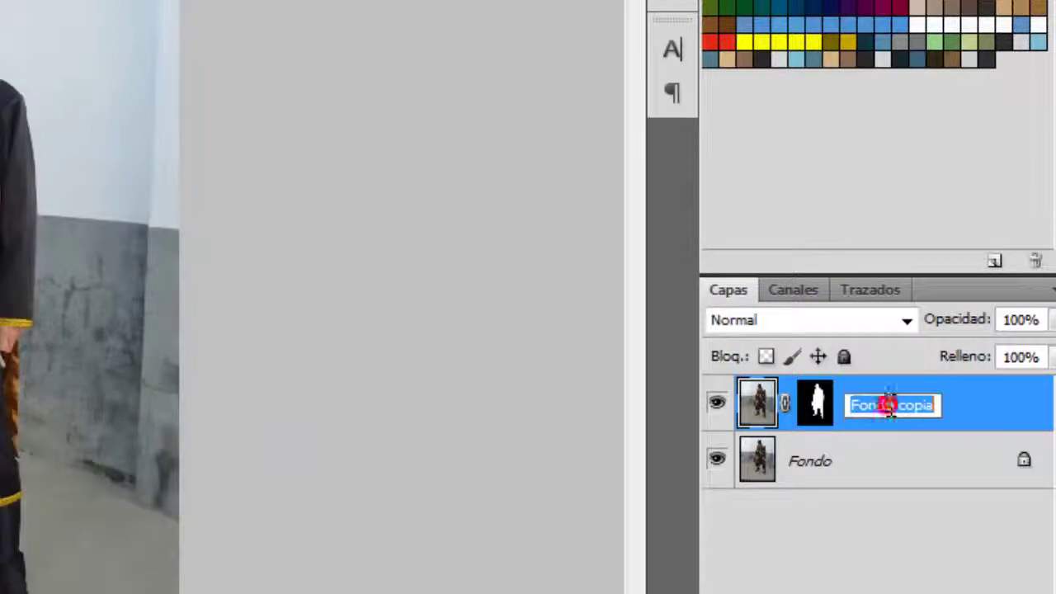
right_click(889, 411)
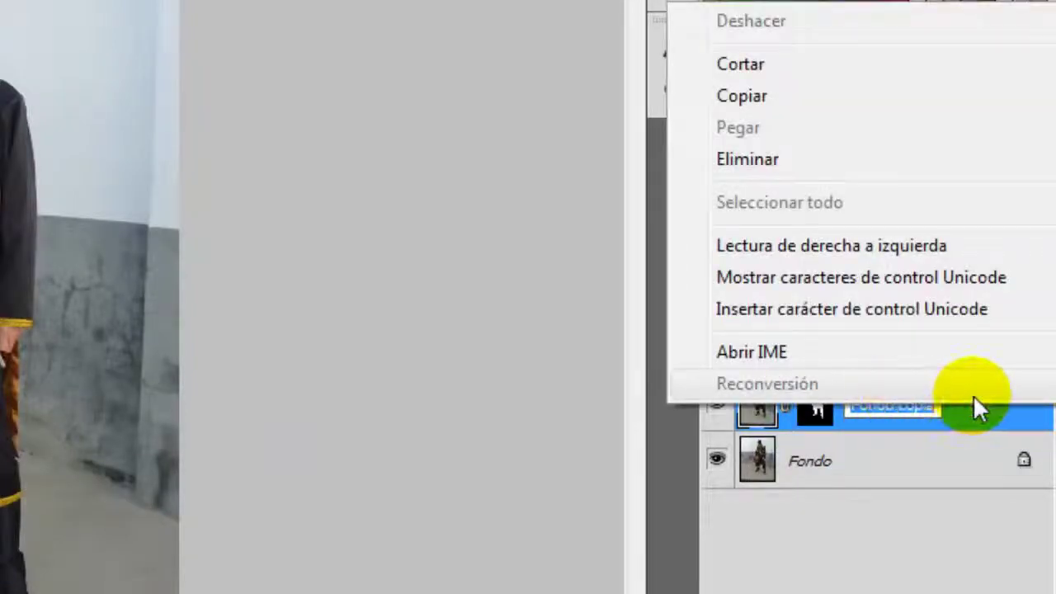
click(976, 431)
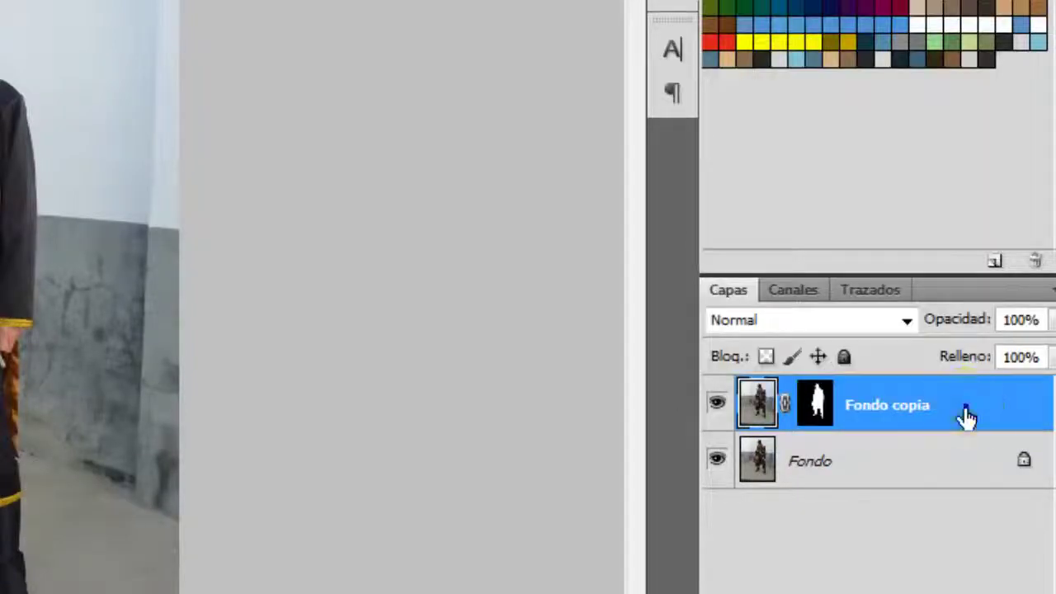
right_click(965, 408)
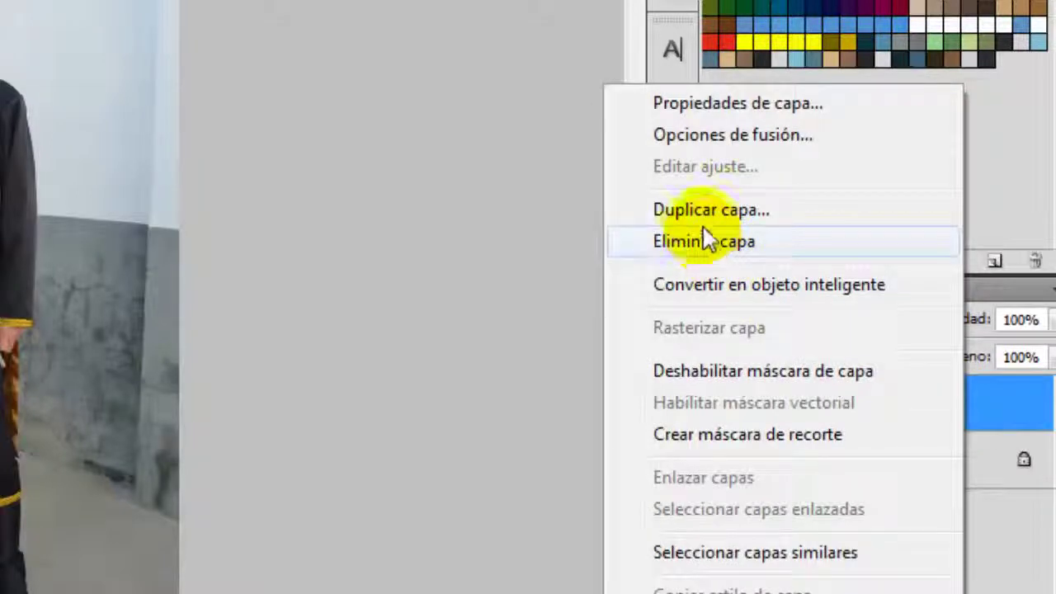
click(699, 211)
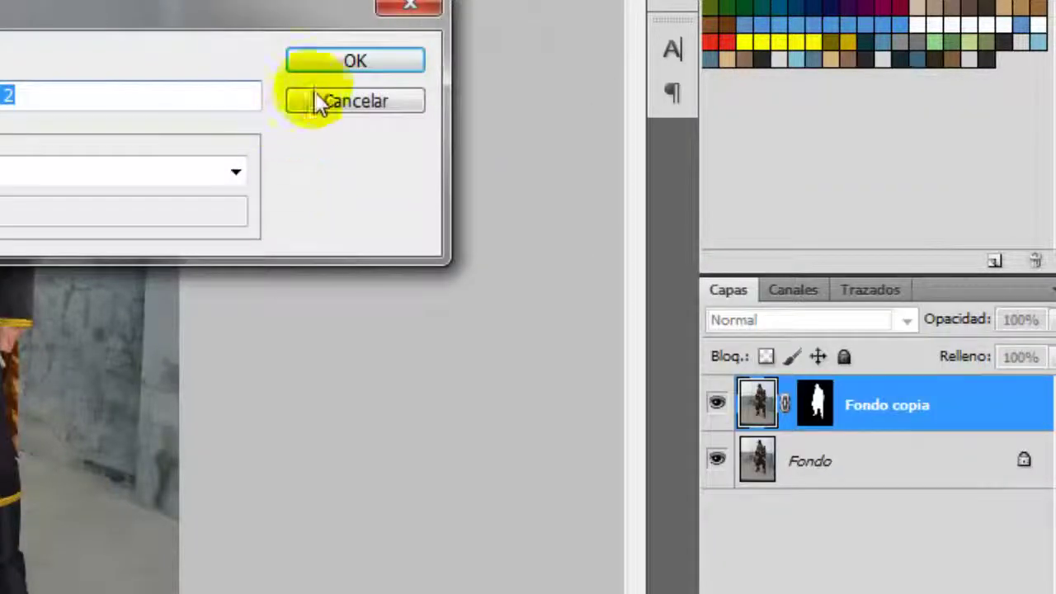
click(320, 64)
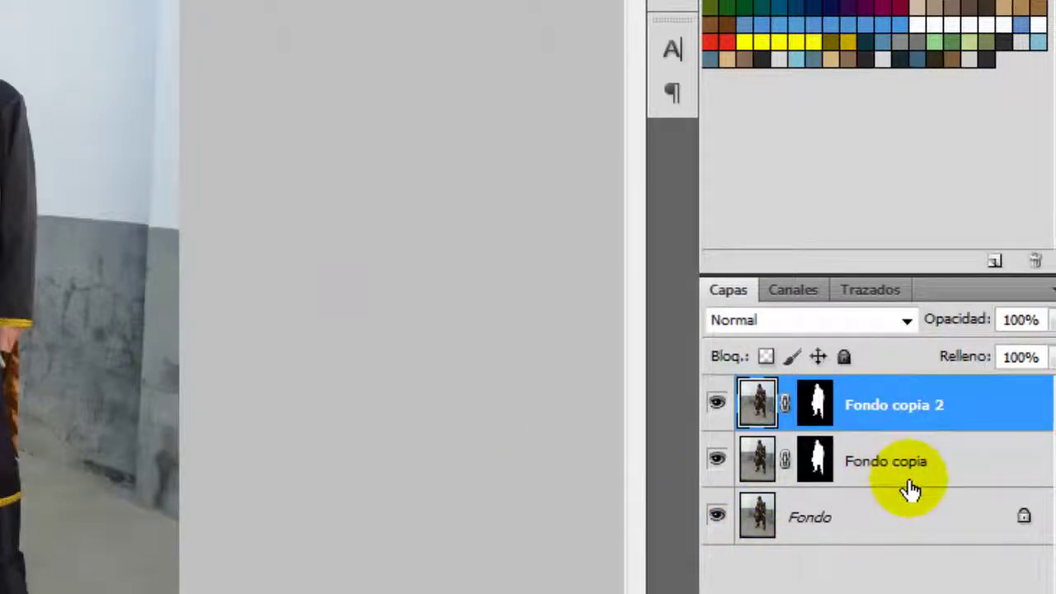
- Give Fondo copia a near-black 080000 Superposición de colores layer style
click(935, 465)
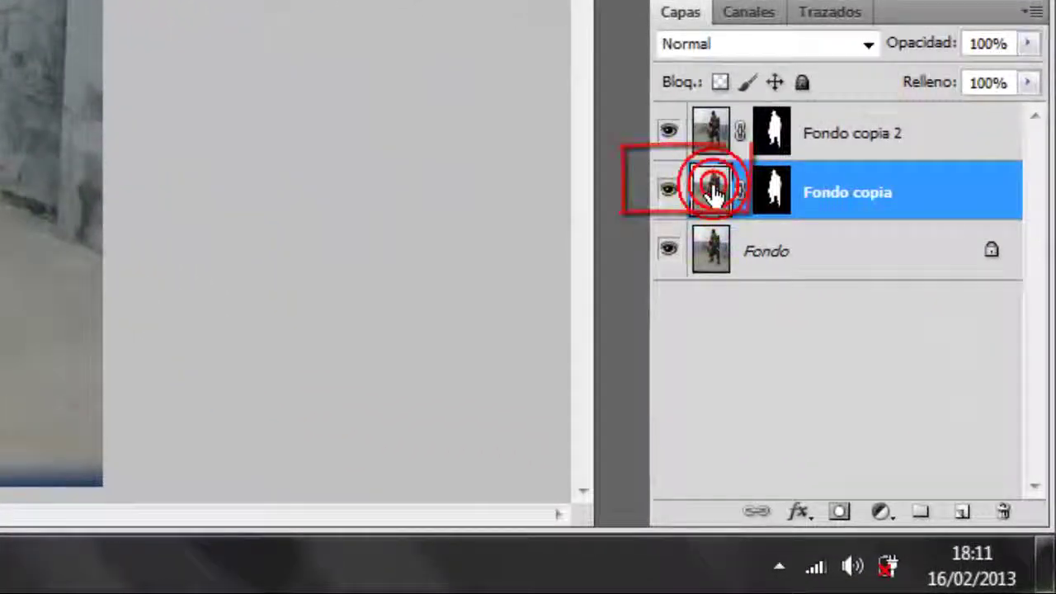
double_click(713, 188)
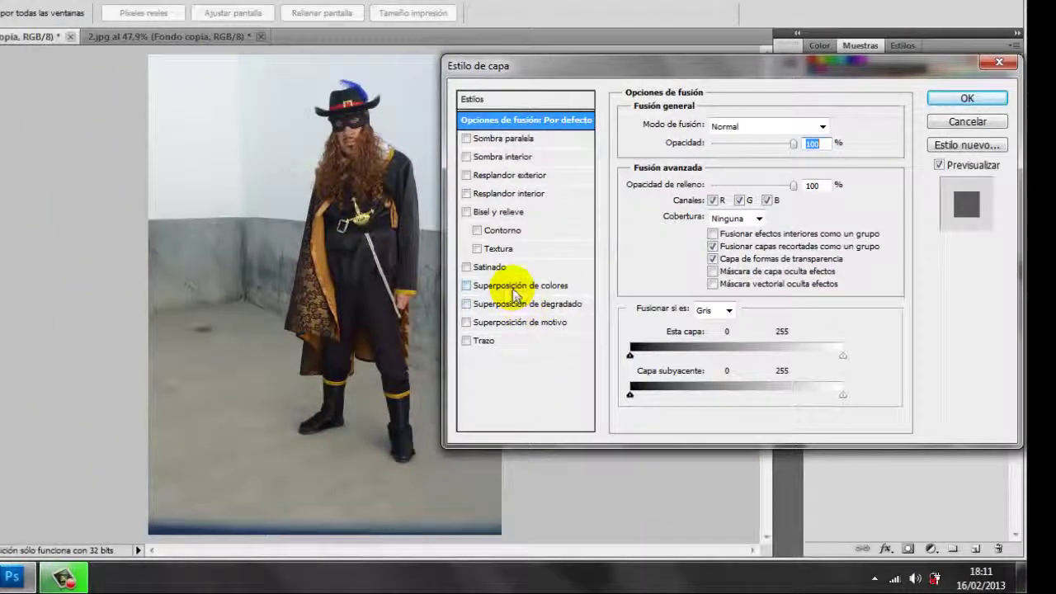
click(515, 285)
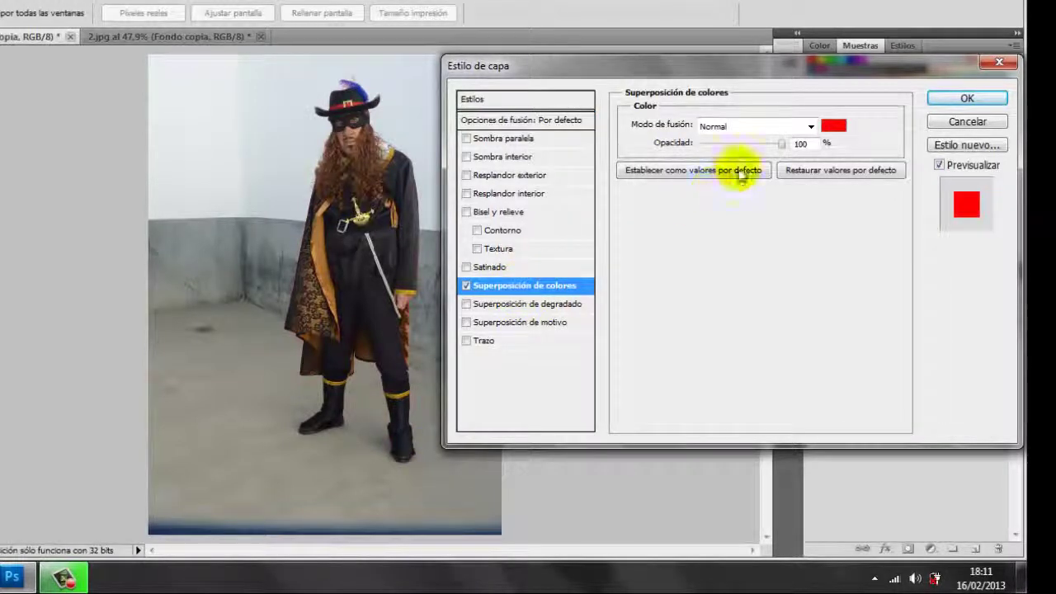
click(834, 126)
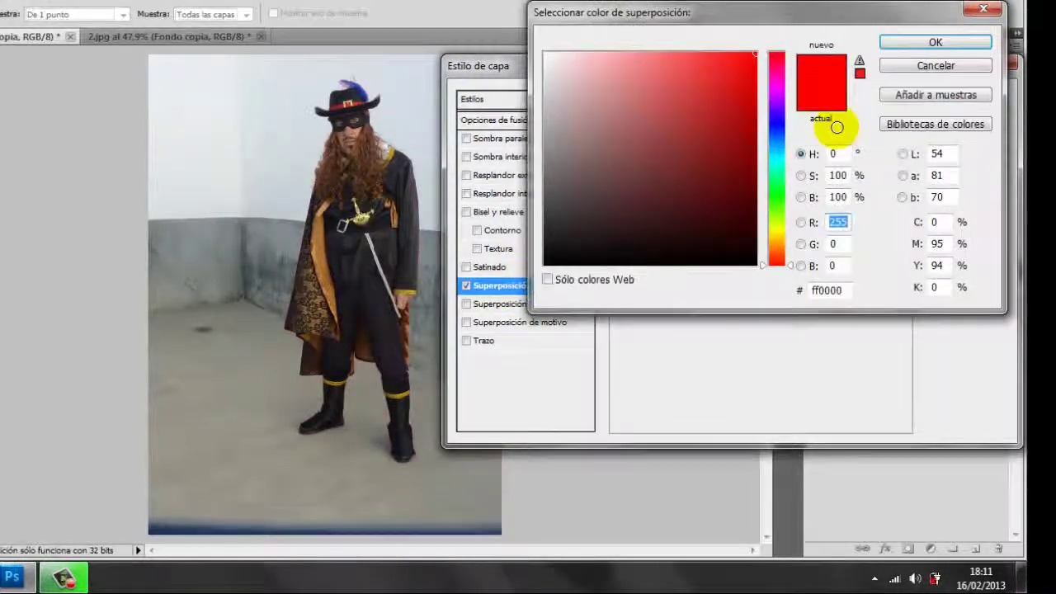
text(8)
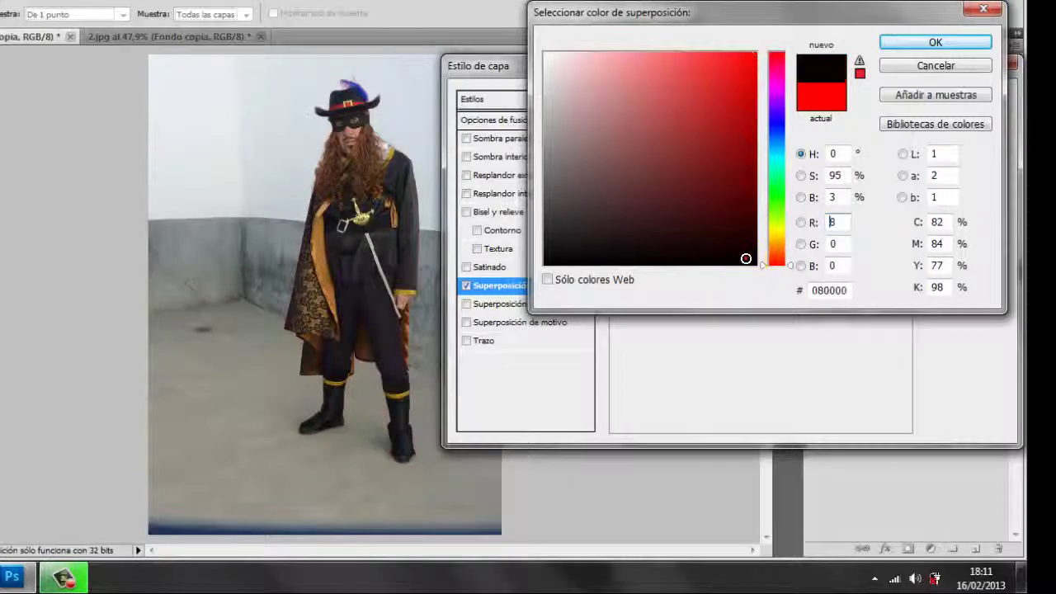
click(929, 54)
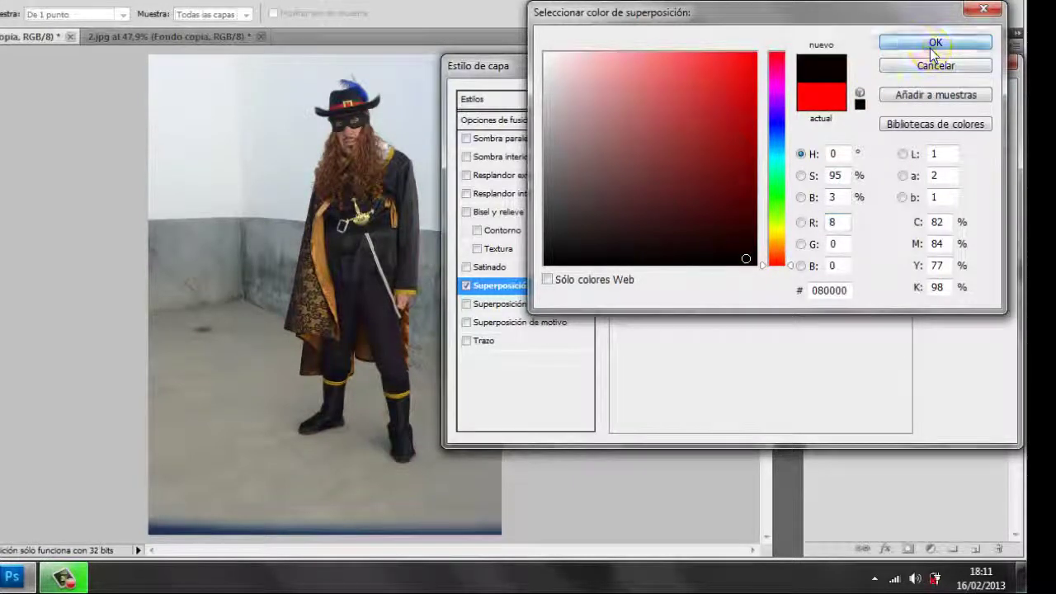
click(932, 45)
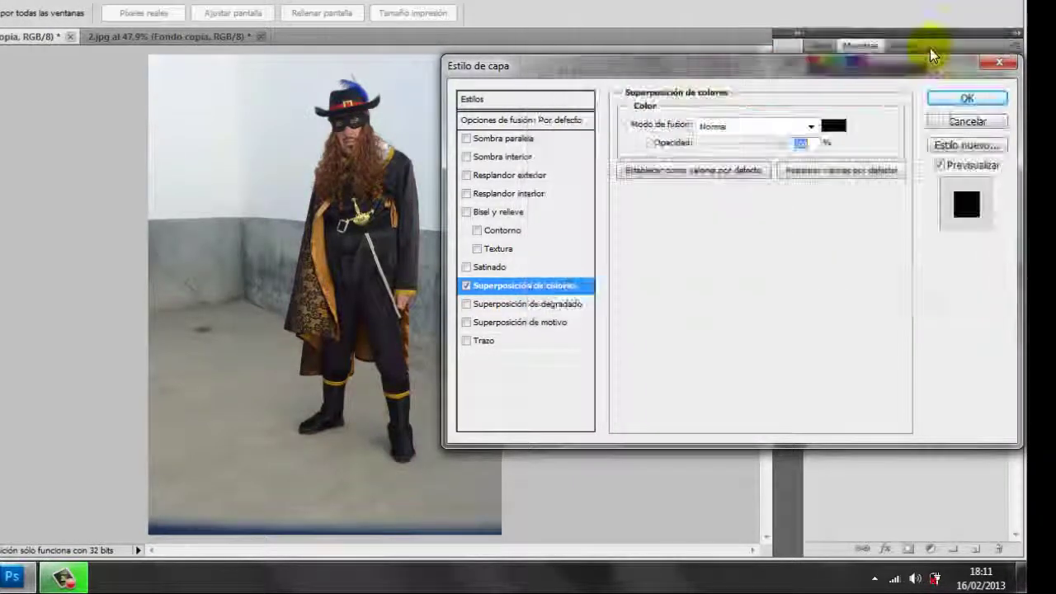
click(966, 99)
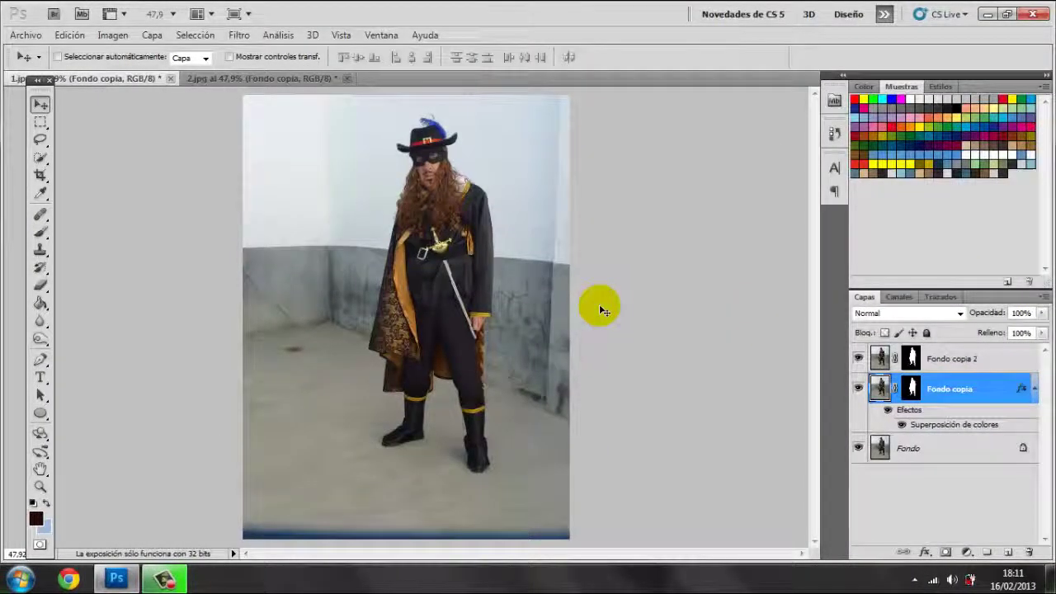
- Distort the silhouette to lean left, squashed to about 63% height, with its top raised up the wall
key(ctrl+t)
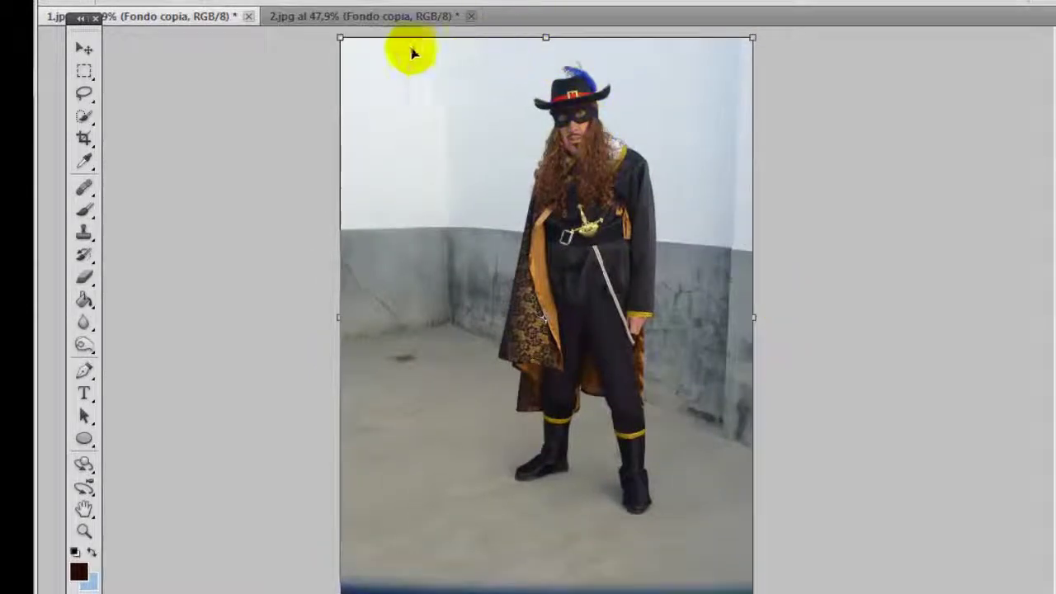
right_click(431, 164)
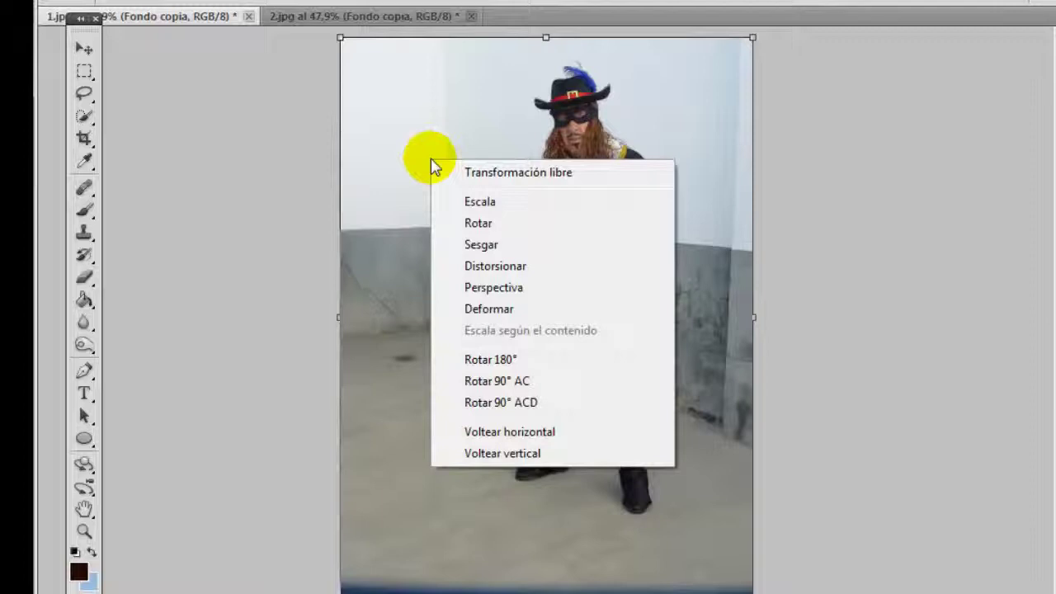
click(477, 273)
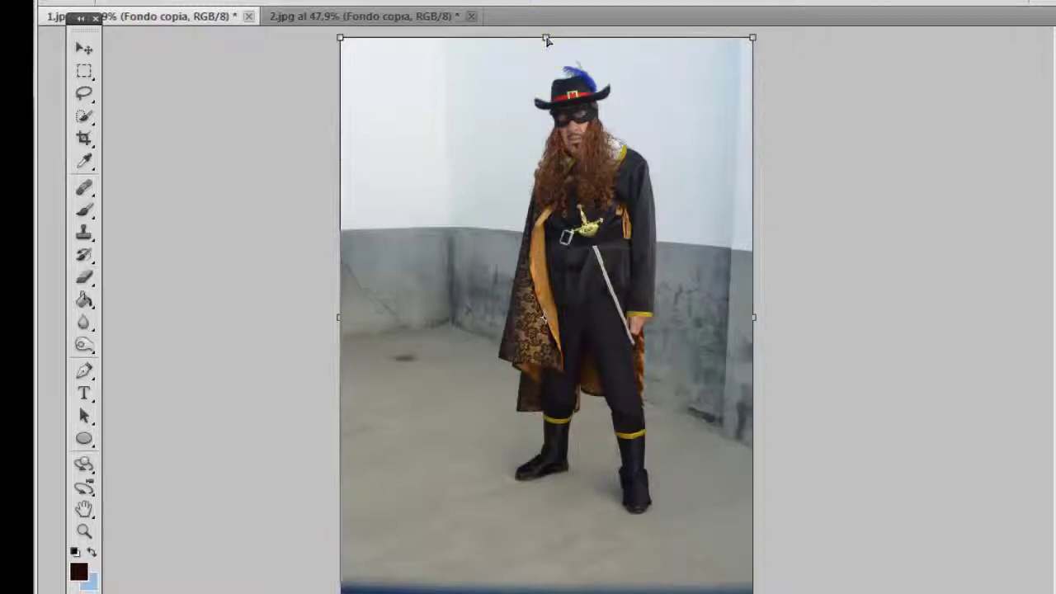
mouse_move(545, 37)
mouse_down()
mouse_move(421, 135)
mouse_move(368, 157)
mouse_move(359, 180)
mouse_move(365, 270)
mouse_up()
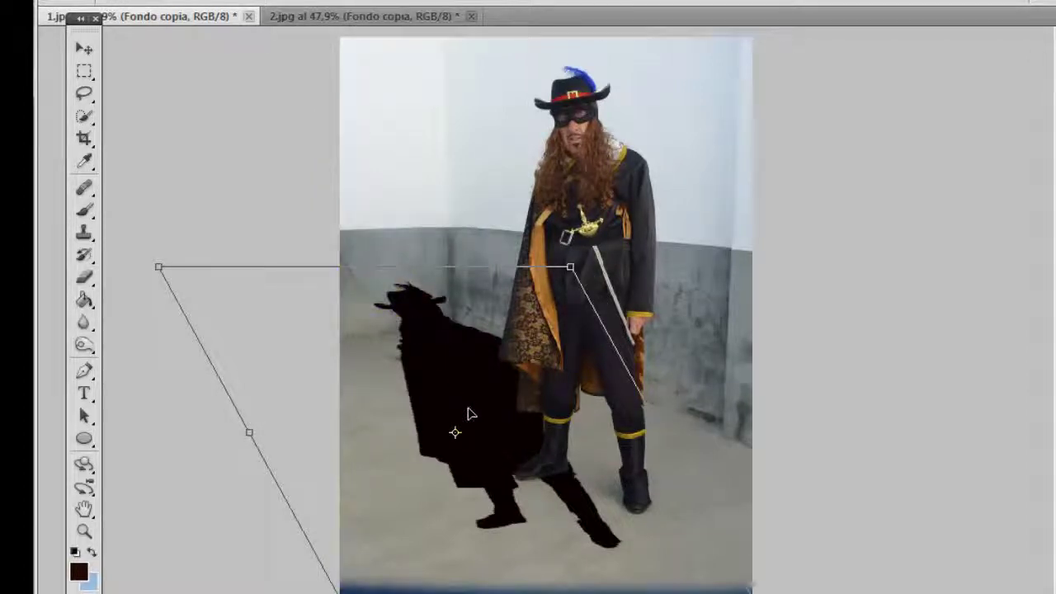
drag(467, 408, 496, 362)
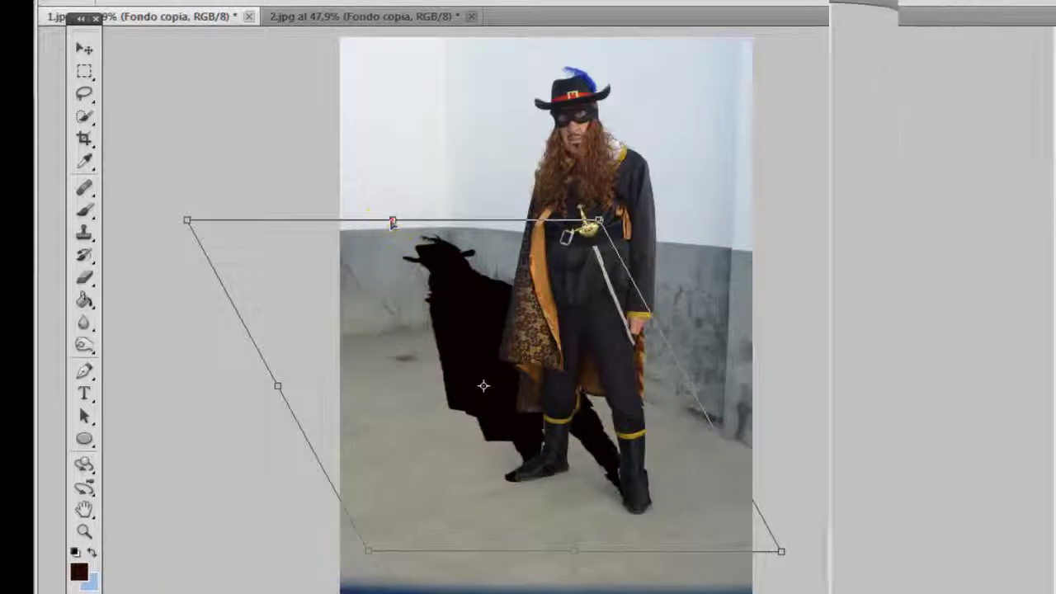
mouse_move(393, 223)
mouse_down()
mouse_move(393, 202)
mouse_move(374, 209)
mouse_move(377, 218)
mouse_up()
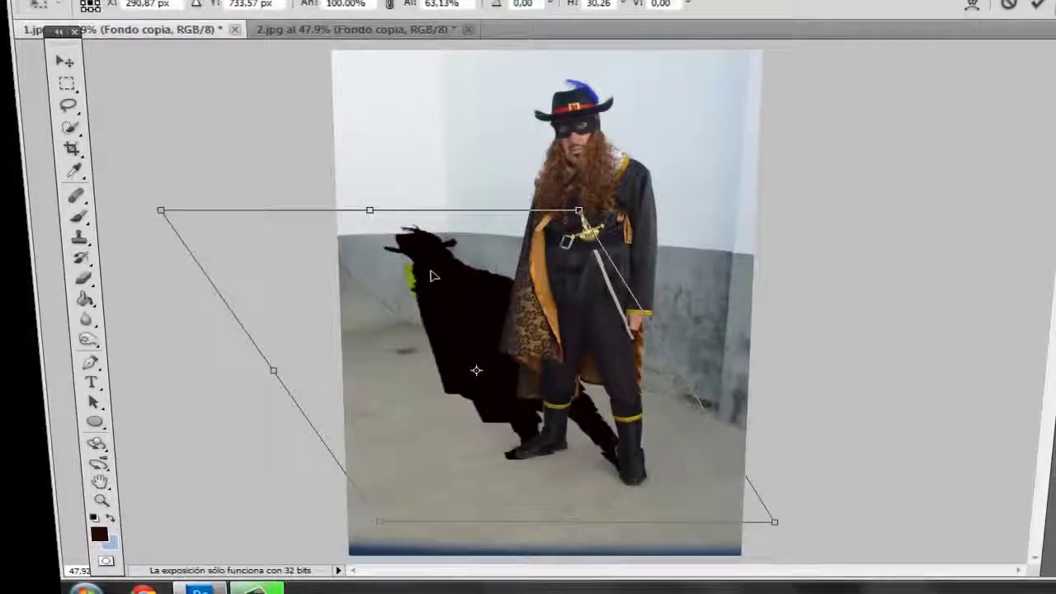
- Warp the shadow with Deformar, curving its left side and reshaping the head
right_click(363, 337)
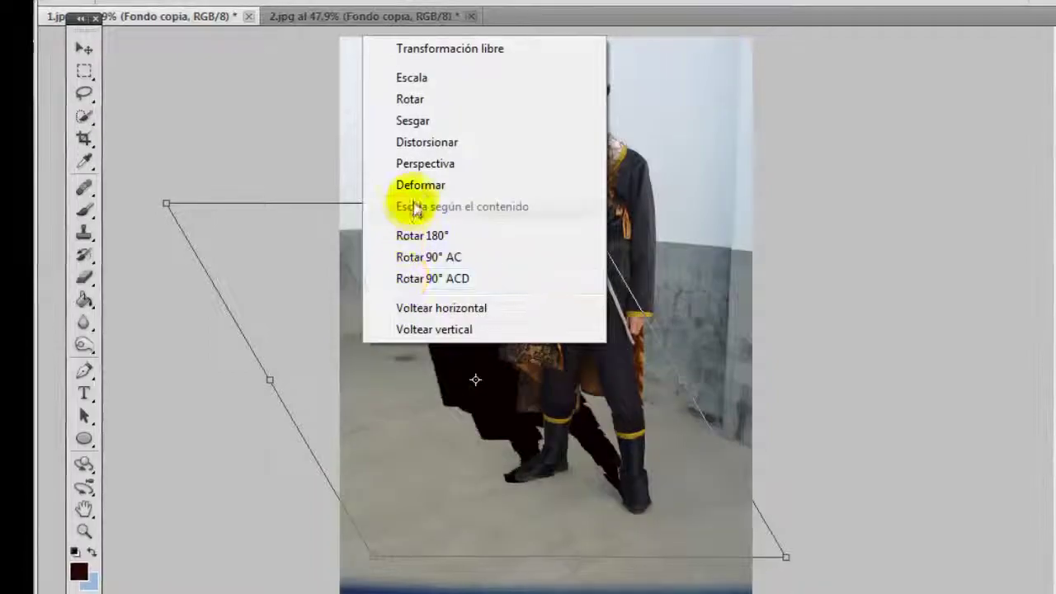
click(419, 188)
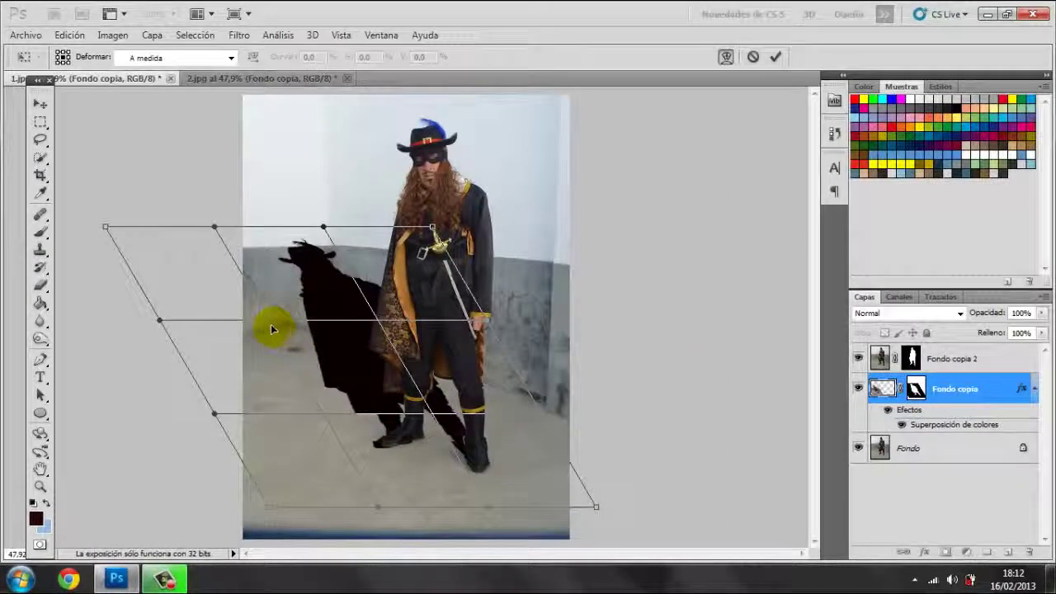
drag(272, 330, 217, 347)
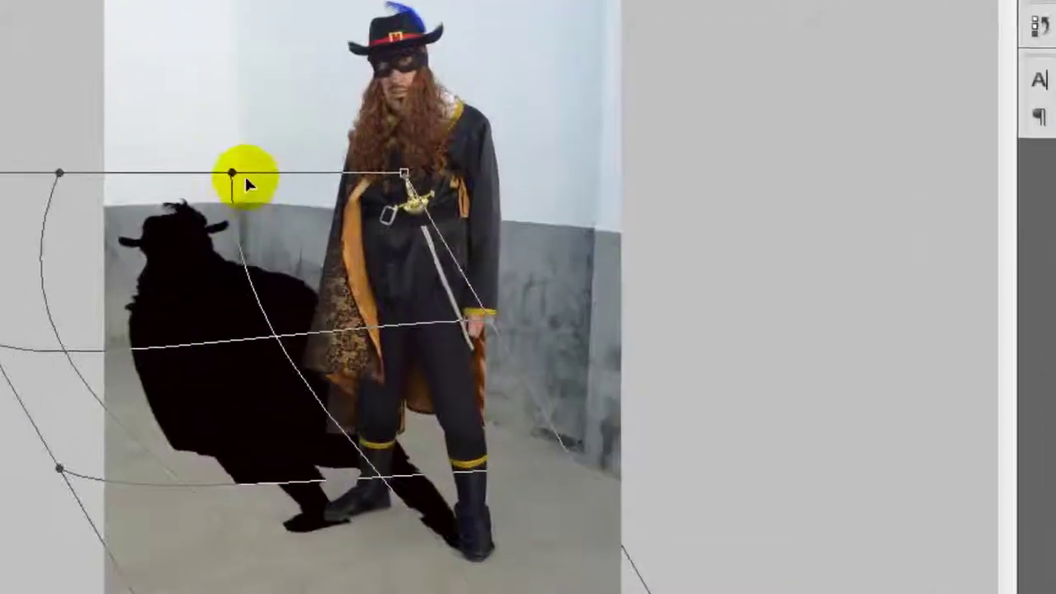
drag(222, 168, 323, 110)
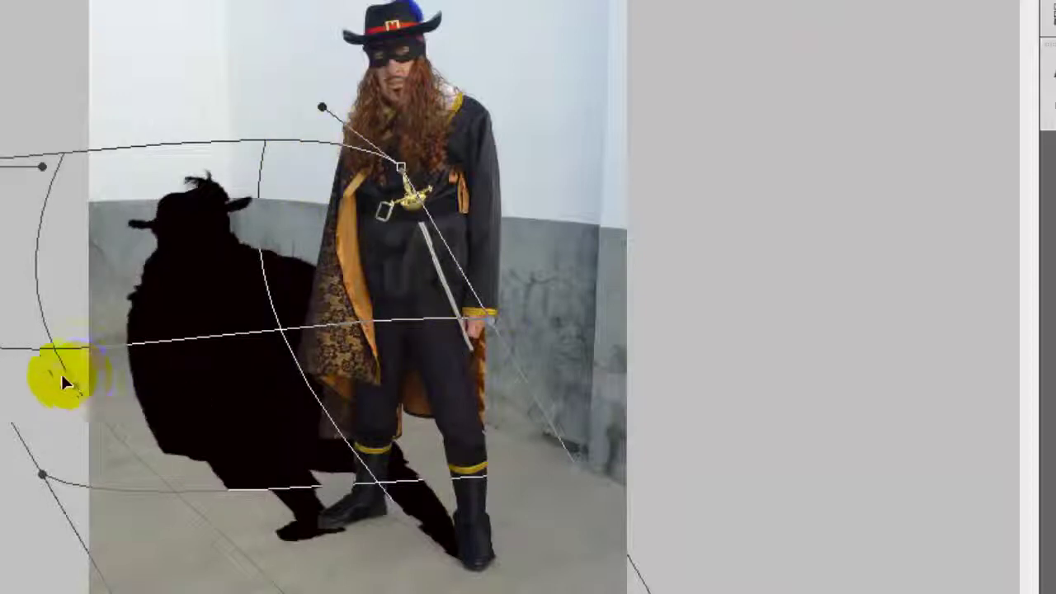
mouse_move(50, 349)
mouse_down()
mouse_move(109, 350)
mouse_move(89, 333)
mouse_up()
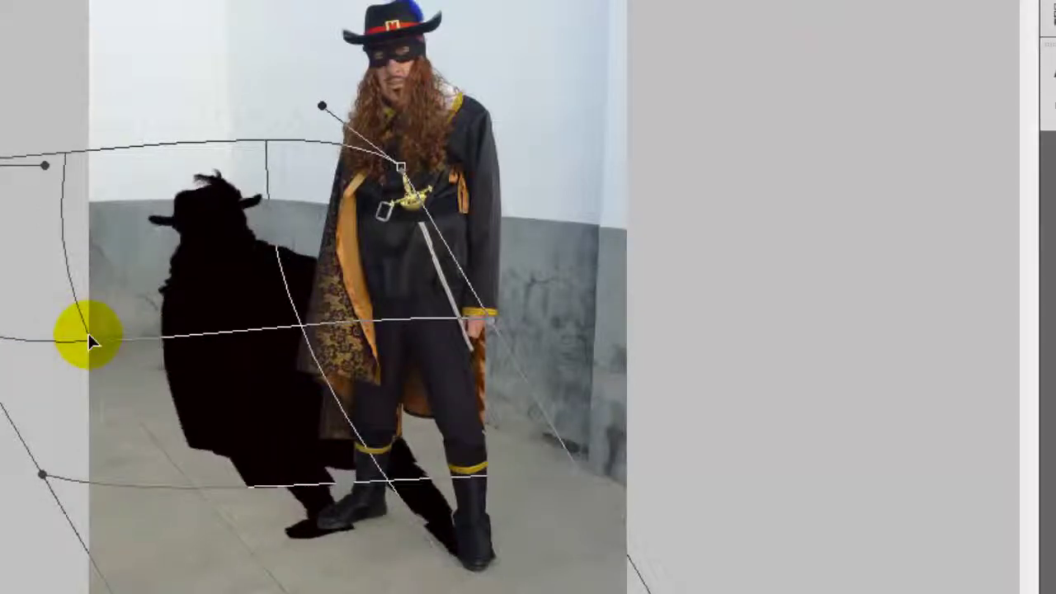
drag(322, 106, 393, 89)
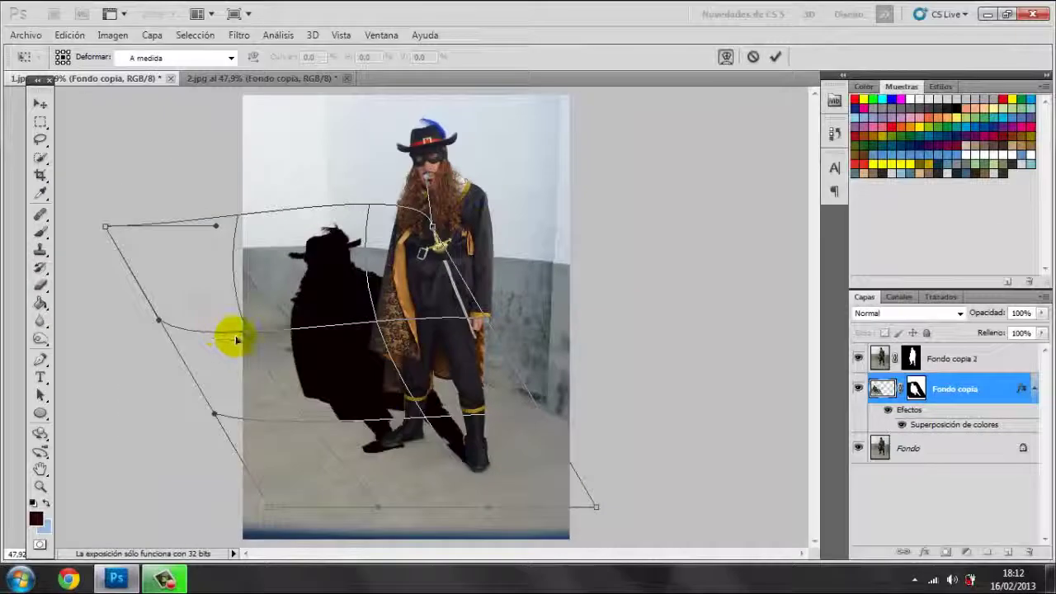
- Narrow the shadow, lift its head slightly, and apply the warp
mouse_move(250, 332)
mouse_down()
mouse_move(266, 333)
mouse_move(247, 330)
mouse_up()
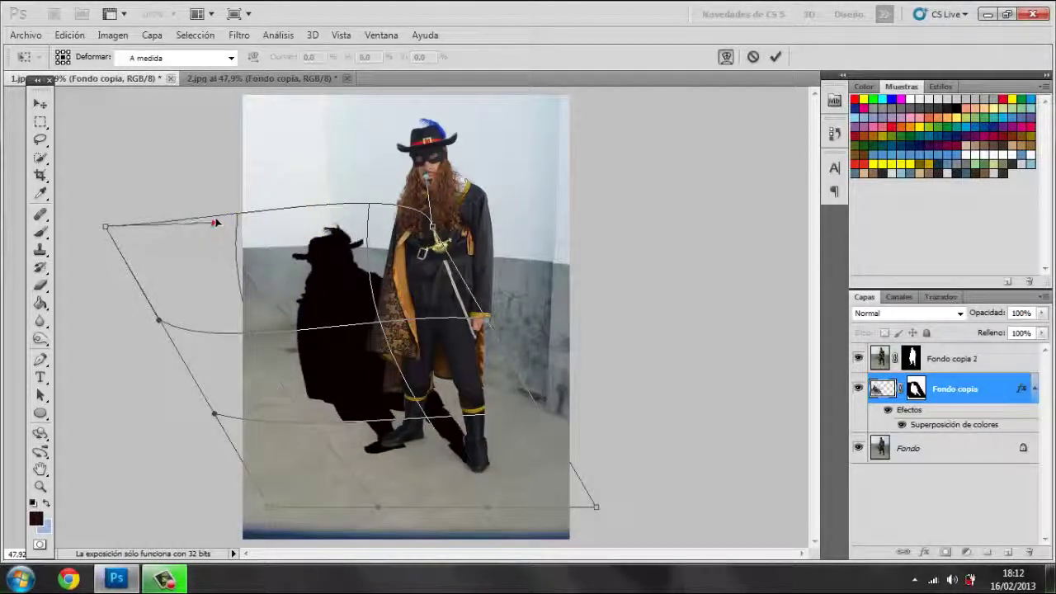
drag(214, 222, 219, 214)
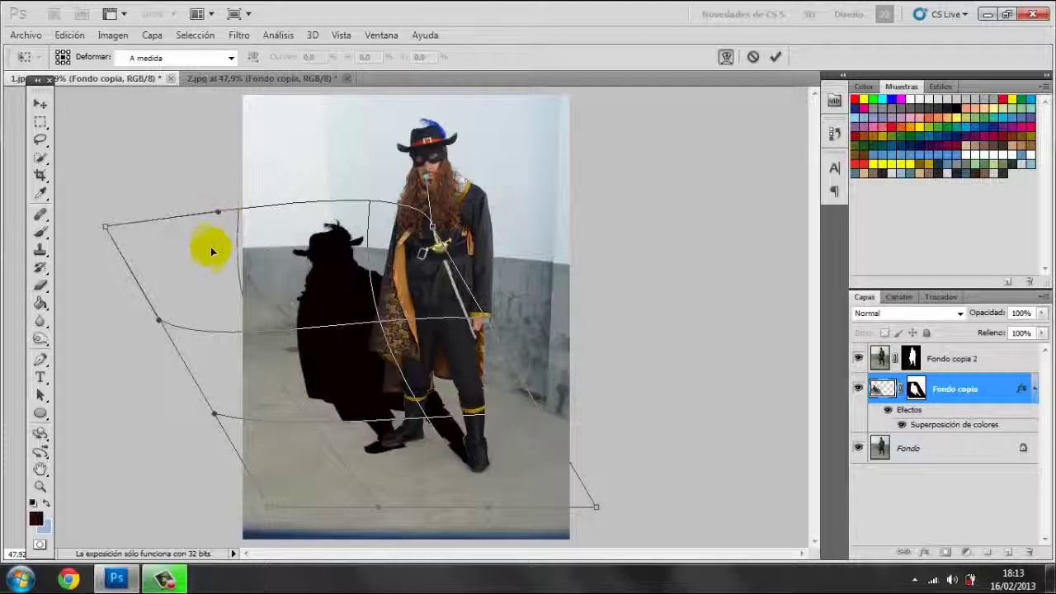
click(43, 106)
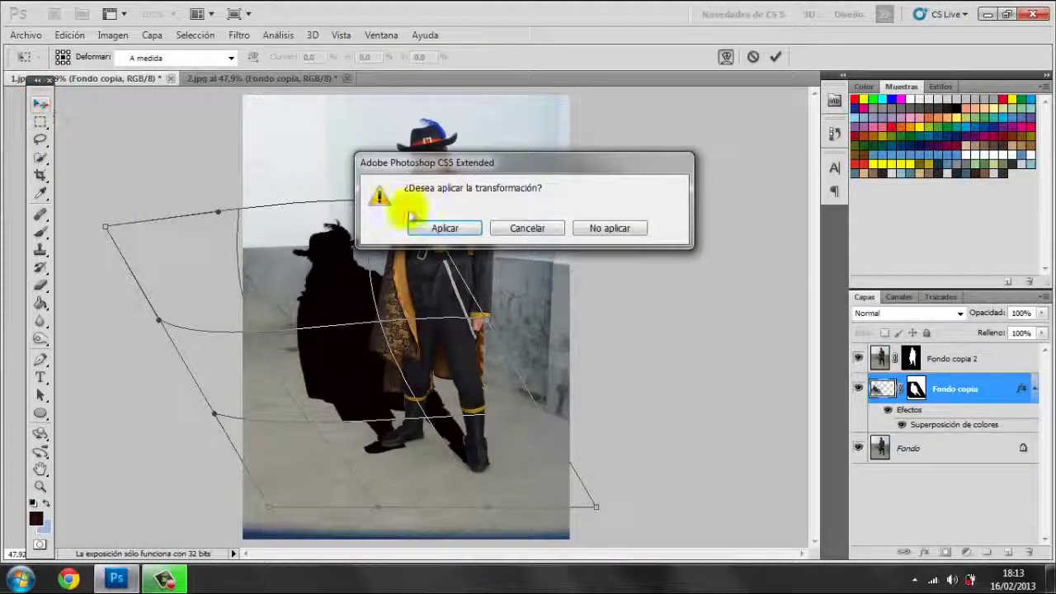
click(450, 228)
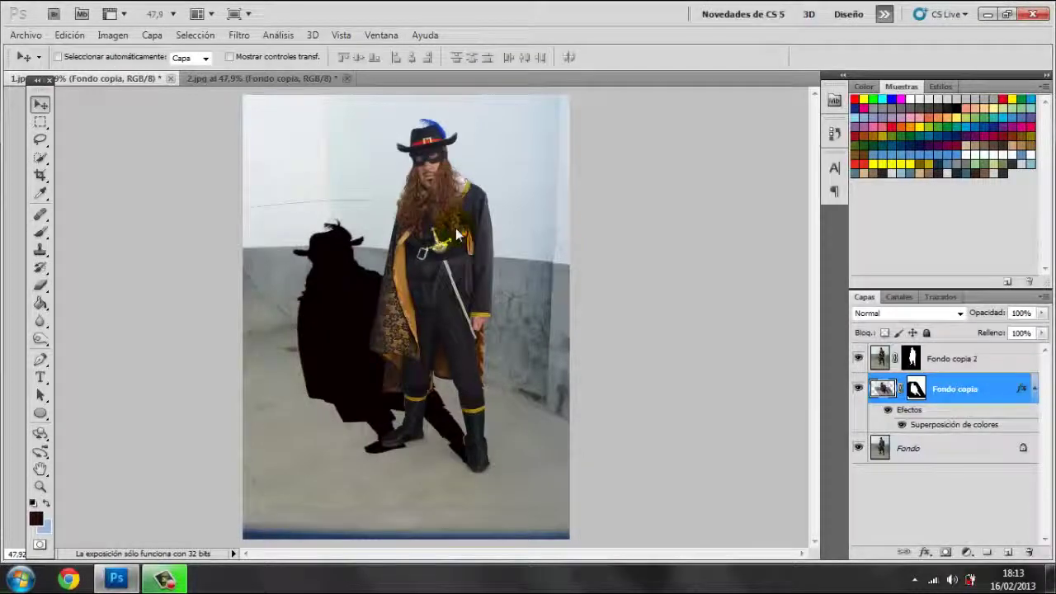
- Nudge the Fondo copia shadow layer slightly up-right and set its opacity to 60%
drag(351, 363, 355, 357)
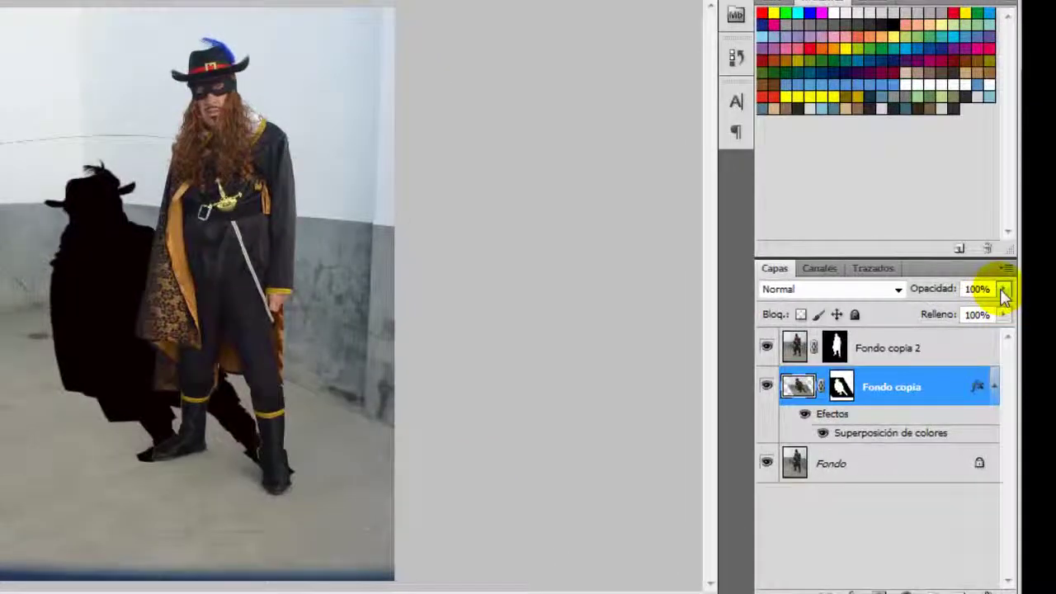
click(1004, 291)
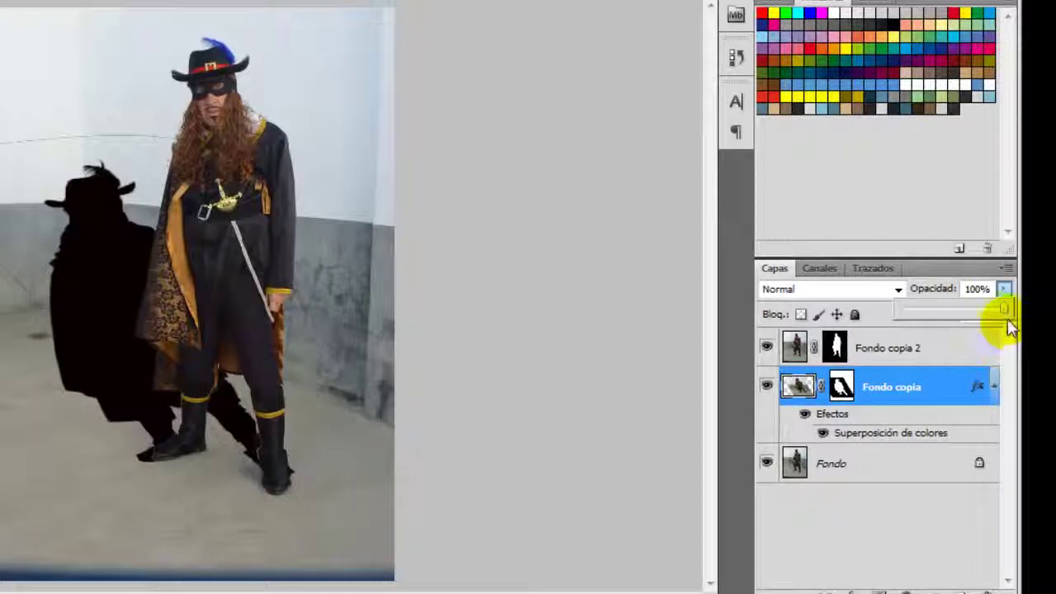
drag(1006, 315, 958, 321)
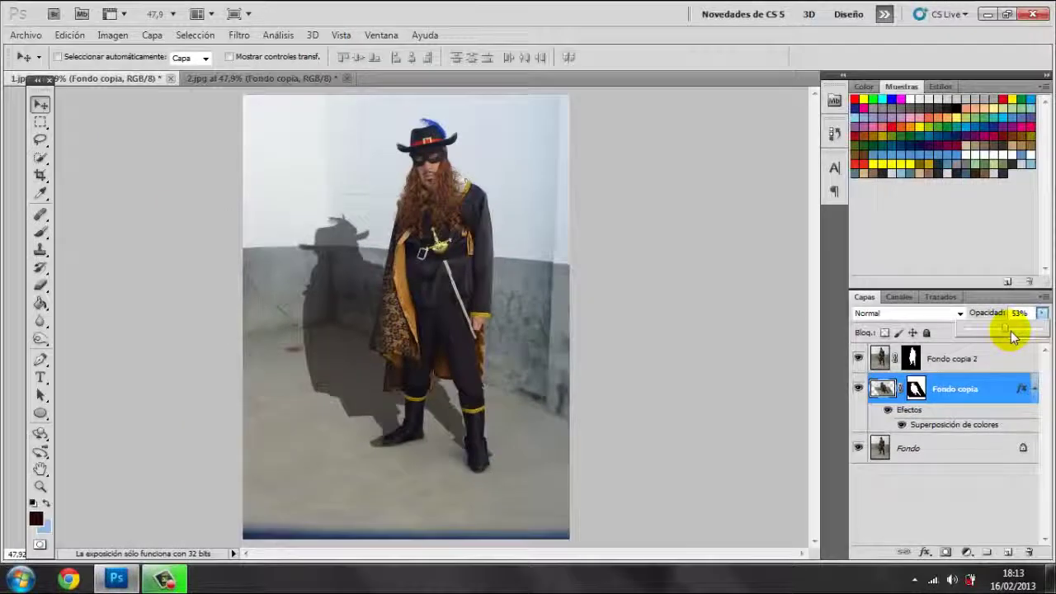
drag(1007, 330, 1014, 334)
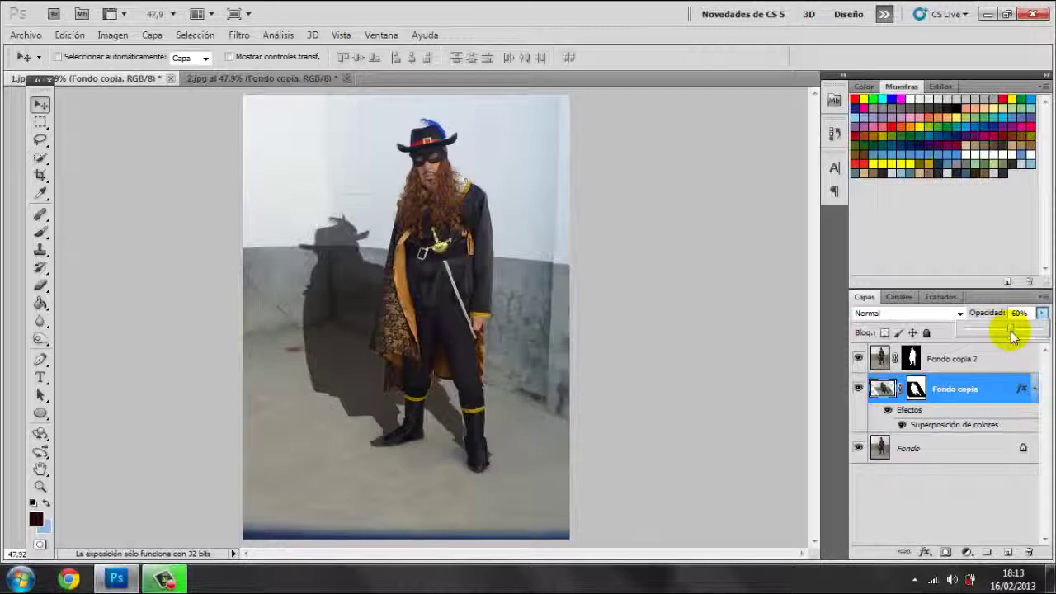